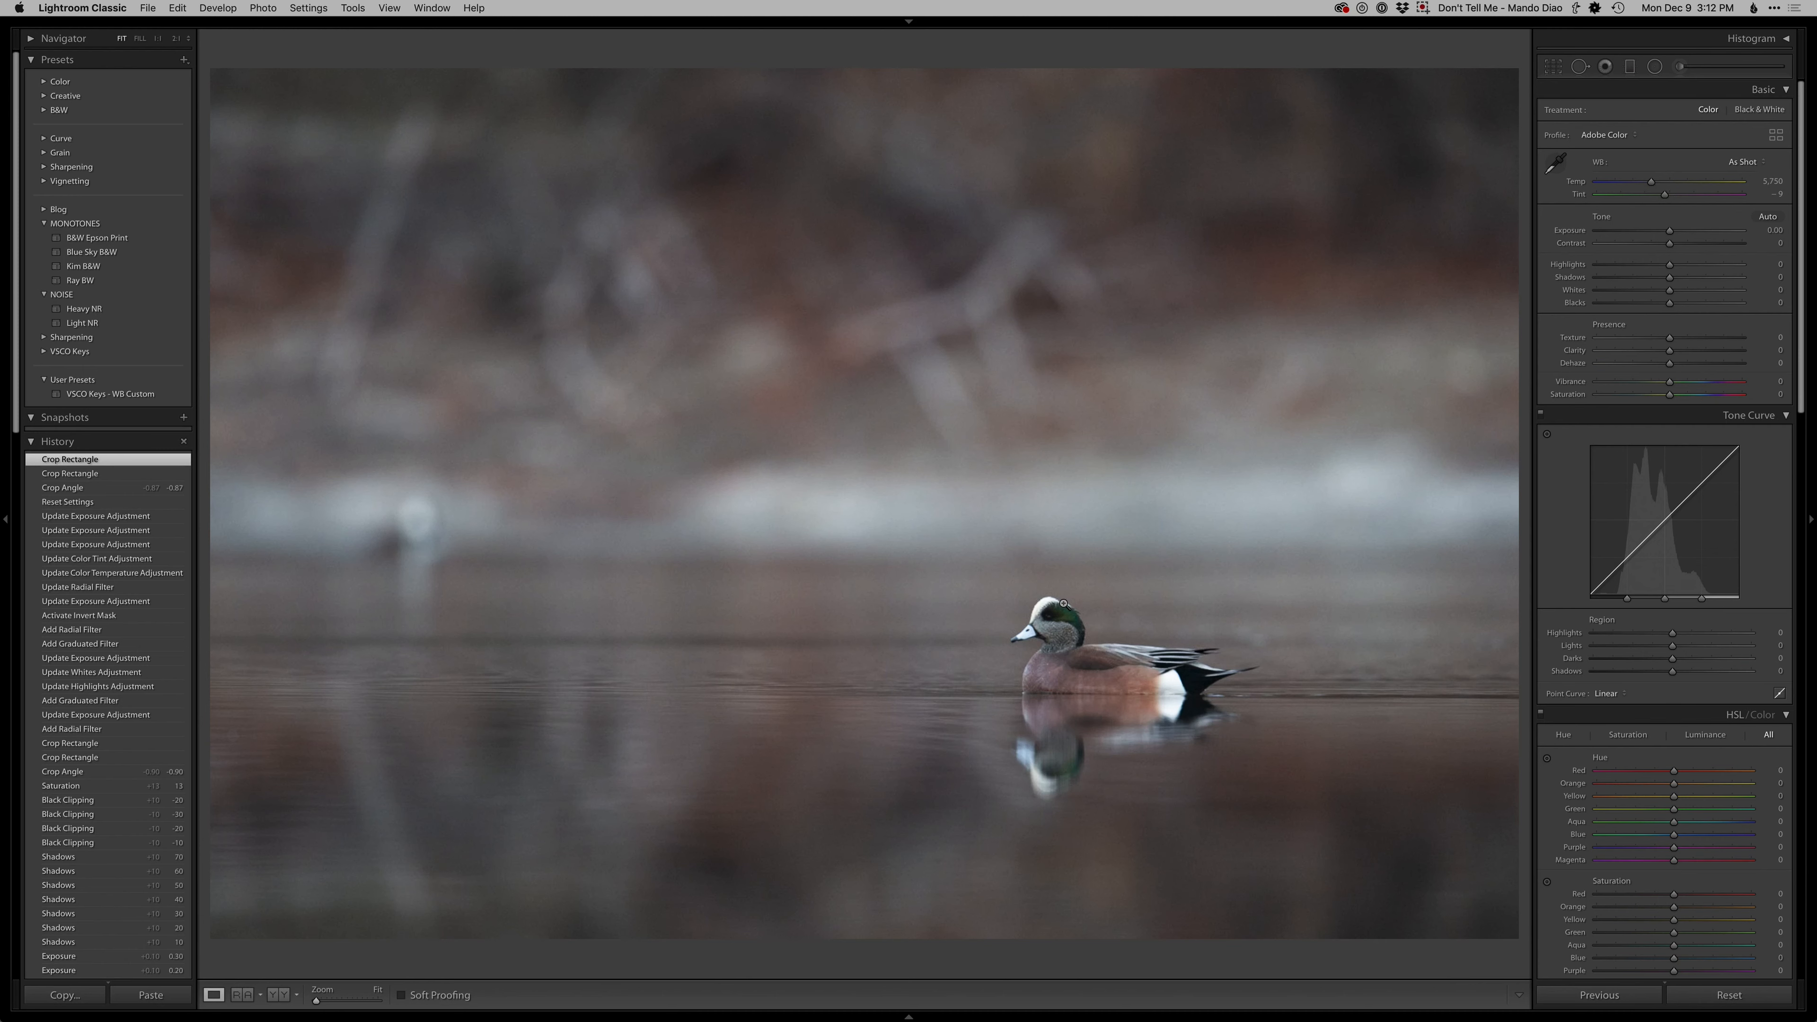
Set the photo's global Exposure to +0.10
{"action": "key", "text": "equal"}
{"action": "key", "text": "equal"}
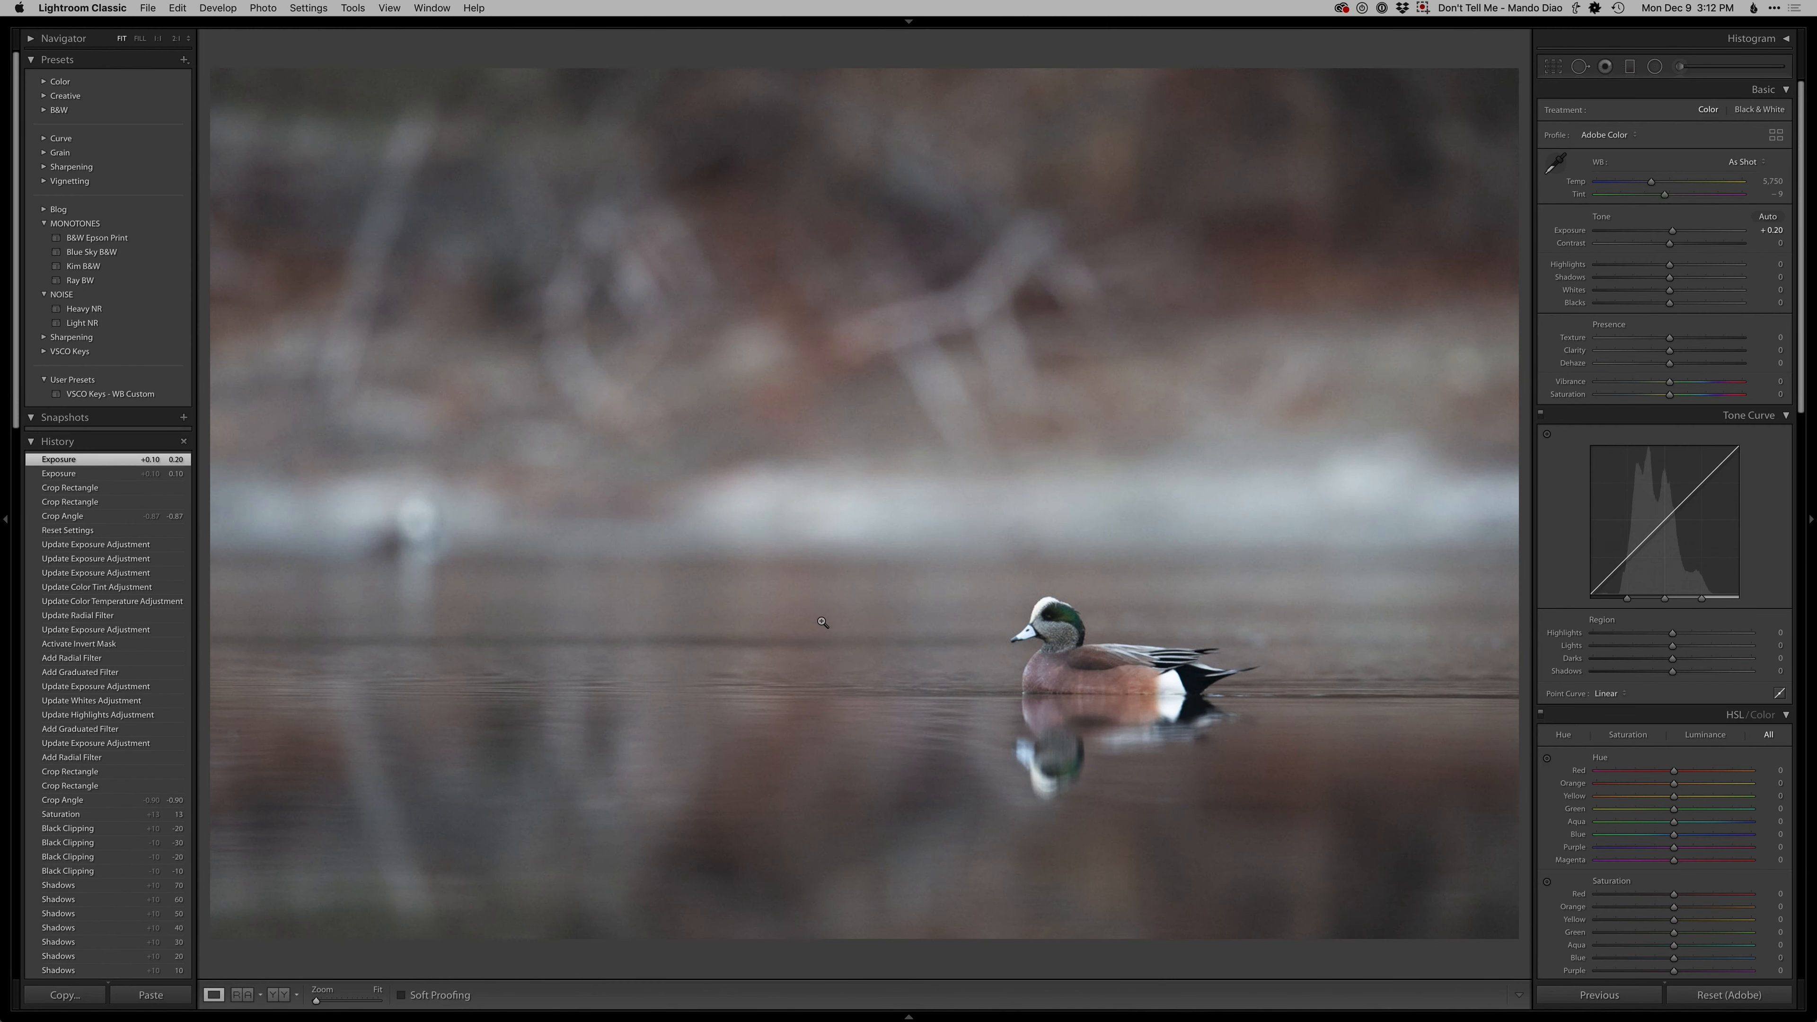
{"action": "key", "text": "minus"}
Lift the photo's Shadows to +70
{"action": "key", "text": "period"}
{"action": "key", "text": "period"}
{"action": "key", "text": "period"}
{"action": "key", "text": "equal"}
{"action": "key", "text": "equal"}
{"action": "key", "text": "equal"}
{"action": "key", "text": "equal"}
{"action": "key", "text": "equal"}
{"action": "key", "text": "equal"}
{"action": "key", "text": "equal"}
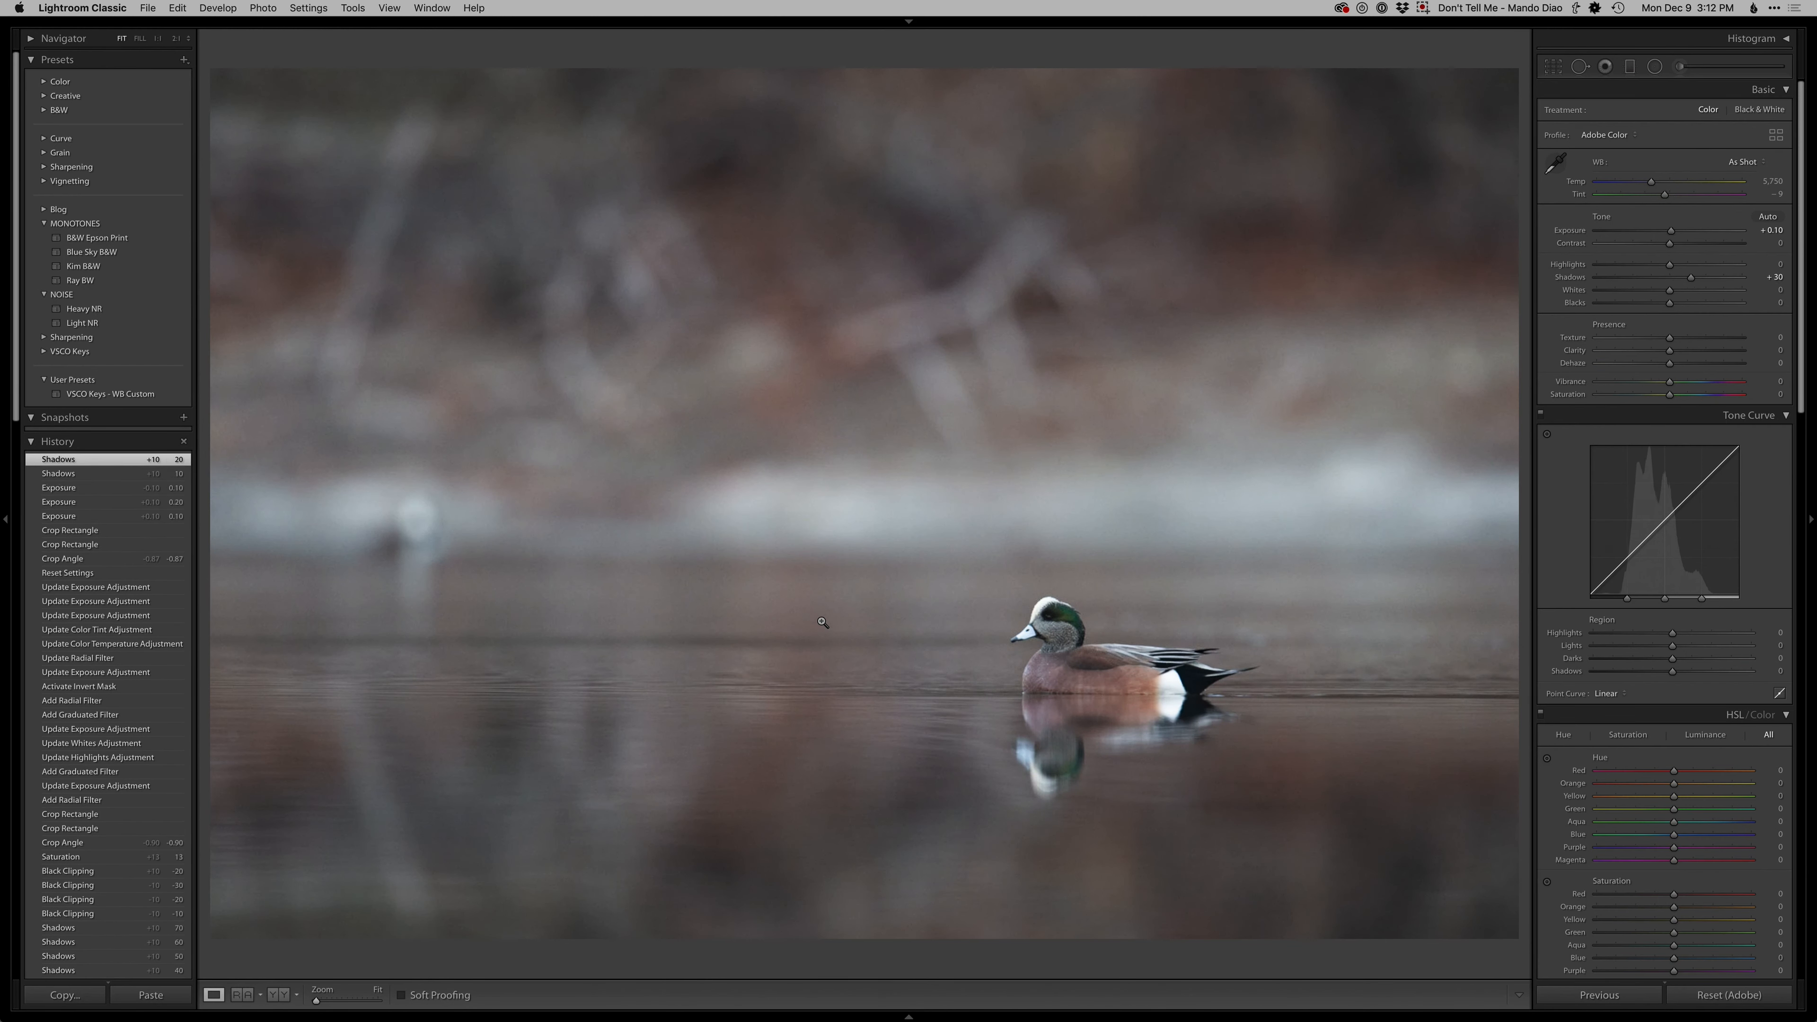
Warm the white balance by raising the Temperature to 6,650
{"action": "key", "text": "comma"}
{"action": "key", "text": "comma"}
{"action": "key", "text": "comma"}
{"action": "key", "text": "comma"}
{"action": "key", "text": "comma"}
{"action": "key", "text": "equal"}
{"action": "key", "text": "equal"}
{"action": "key", "text": "equal"}
{"action": "key", "text": "equal"}
{"action": "key", "text": "equal"}
{"action": "key", "text": "equal"}
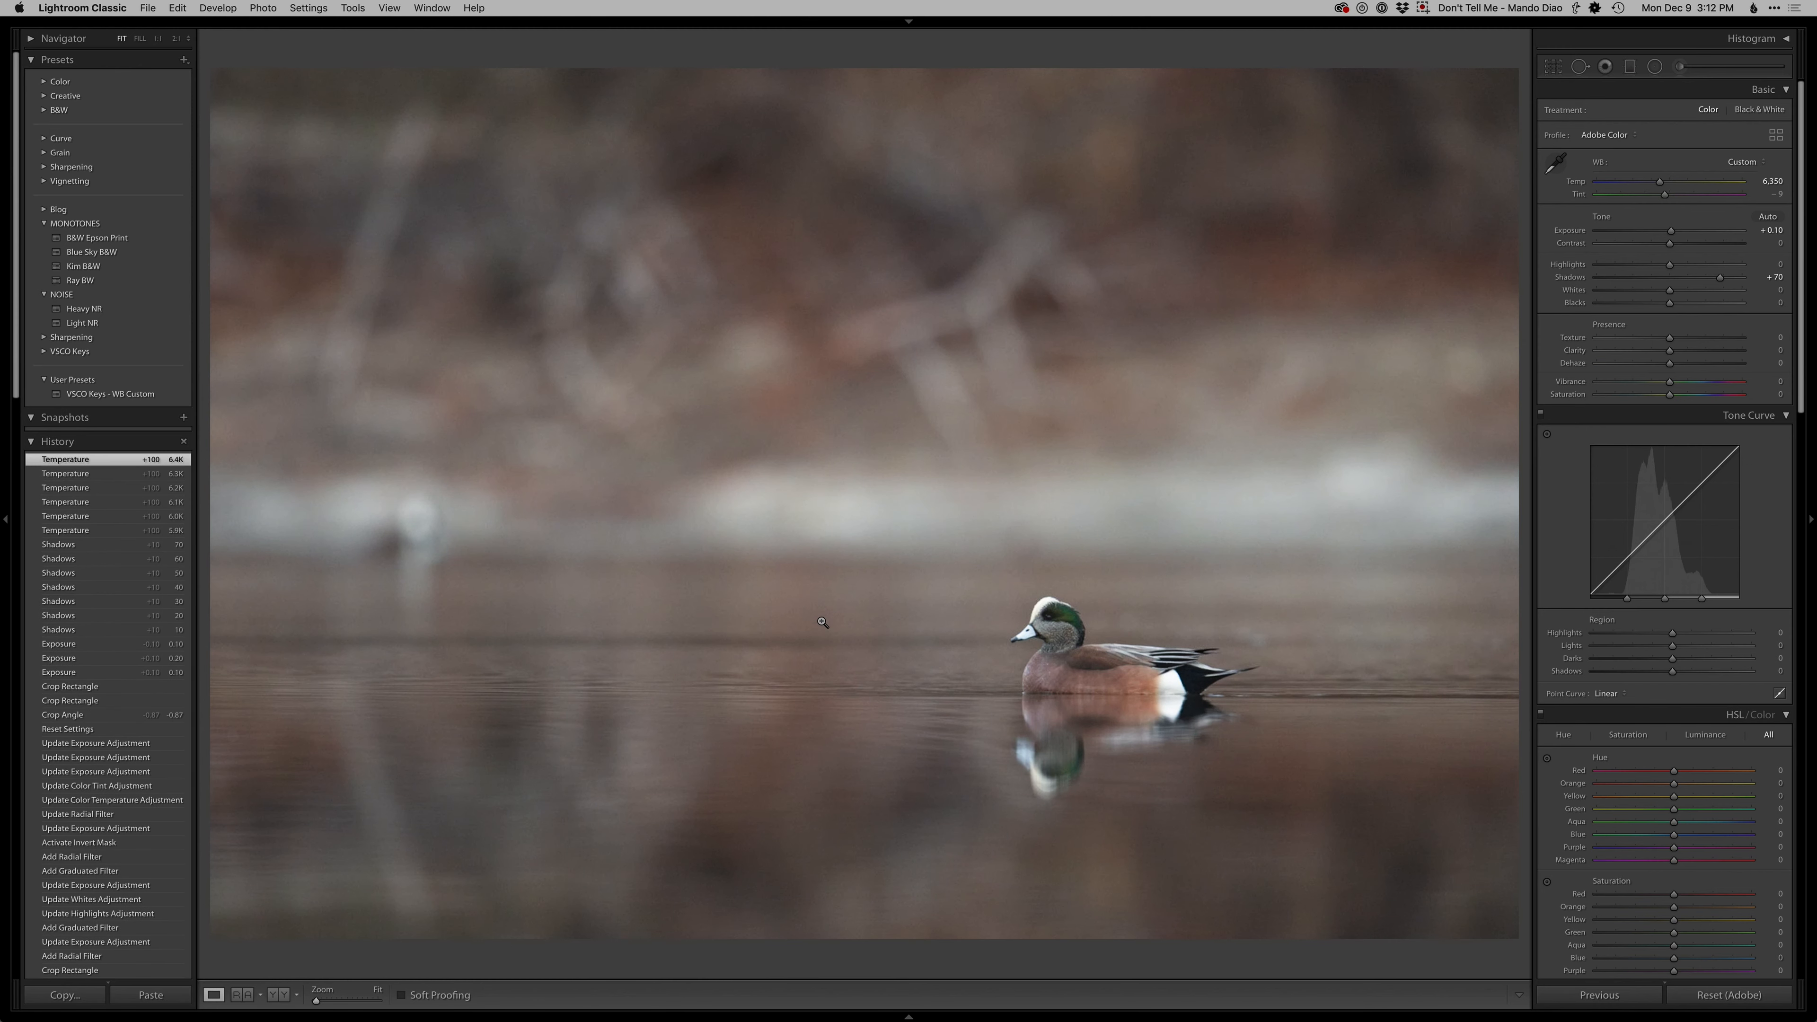
{"action": "key", "text": "equal"}
{"action": "key", "text": "equal"}
{"action": "key", "text": "equal"}
Set the white balance Tint to −6 and the Shadows to +80
{"action": "key", "text": "period"}
{"action": "key", "text": "equal"}
{"action": "key", "text": "period"}
{"action": "key", "text": "period"}
{"action": "key", "text": "period"}
{"action": "key", "text": "period"}
{"action": "key", "text": "equal"}
Shift the Tint to −12 and raise the Shadows to +90
{"action": "key", "text": "comma"}
{"action": "key", "text": "comma"}
{"action": "key", "text": "comma"}
{"action": "key", "text": "comma"}
{"action": "key", "text": "minus"}
{"action": "key", "text": "minus"}
{"action": "key", "text": "period"}
{"action": "key", "text": "period"}
{"action": "key", "text": "period"}
{"action": "key", "text": "period"}
{"action": "key", "text": "equal"}
Set the Blacks to −30 and the Tint to −9
{"action": "key", "text": "period"}
{"action": "key", "text": "period"}
{"action": "key", "text": "minus"}
{"action": "key", "text": "minus"}
{"action": "key", "text": "minus"}
{"action": "key", "text": "minus"}
{"action": "key", "text": "equal"}
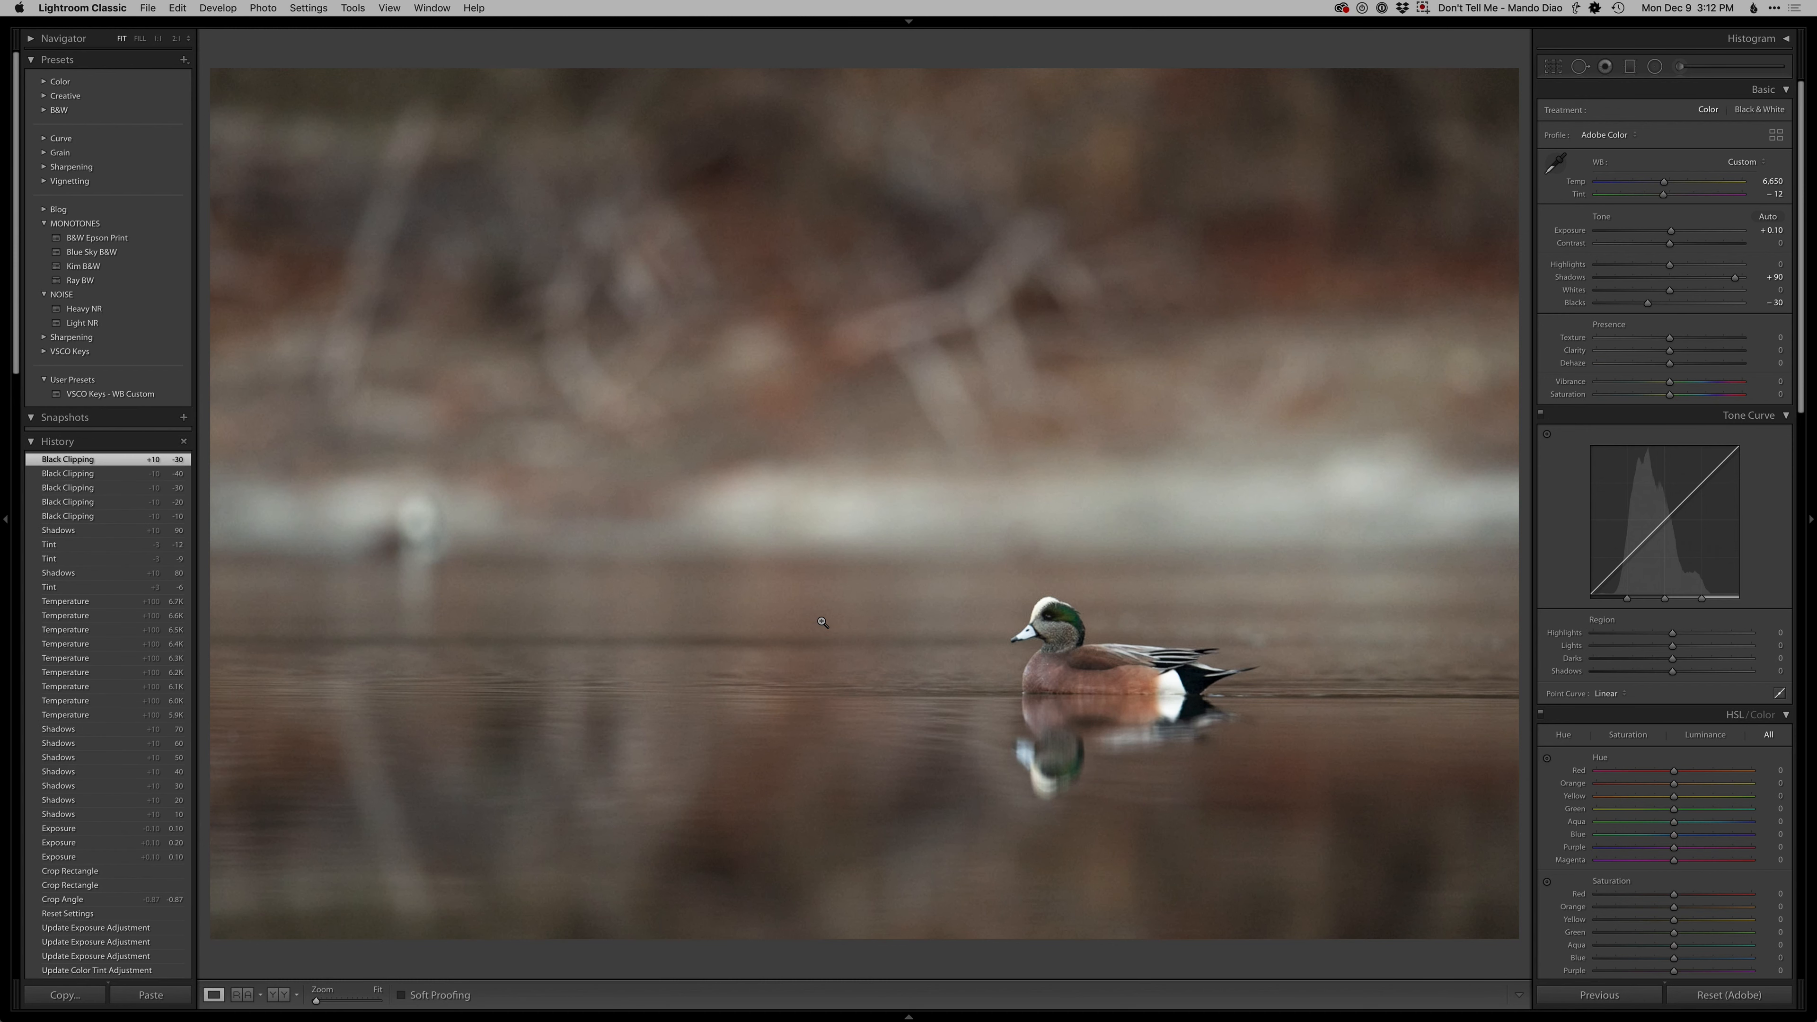
{"action": "key", "text": "period"}
Darken the background above the duck with a graduated filter at about −0.35 exposure, and add another rising from the photo's bottom edge
{"action": "key", "text": "m"}
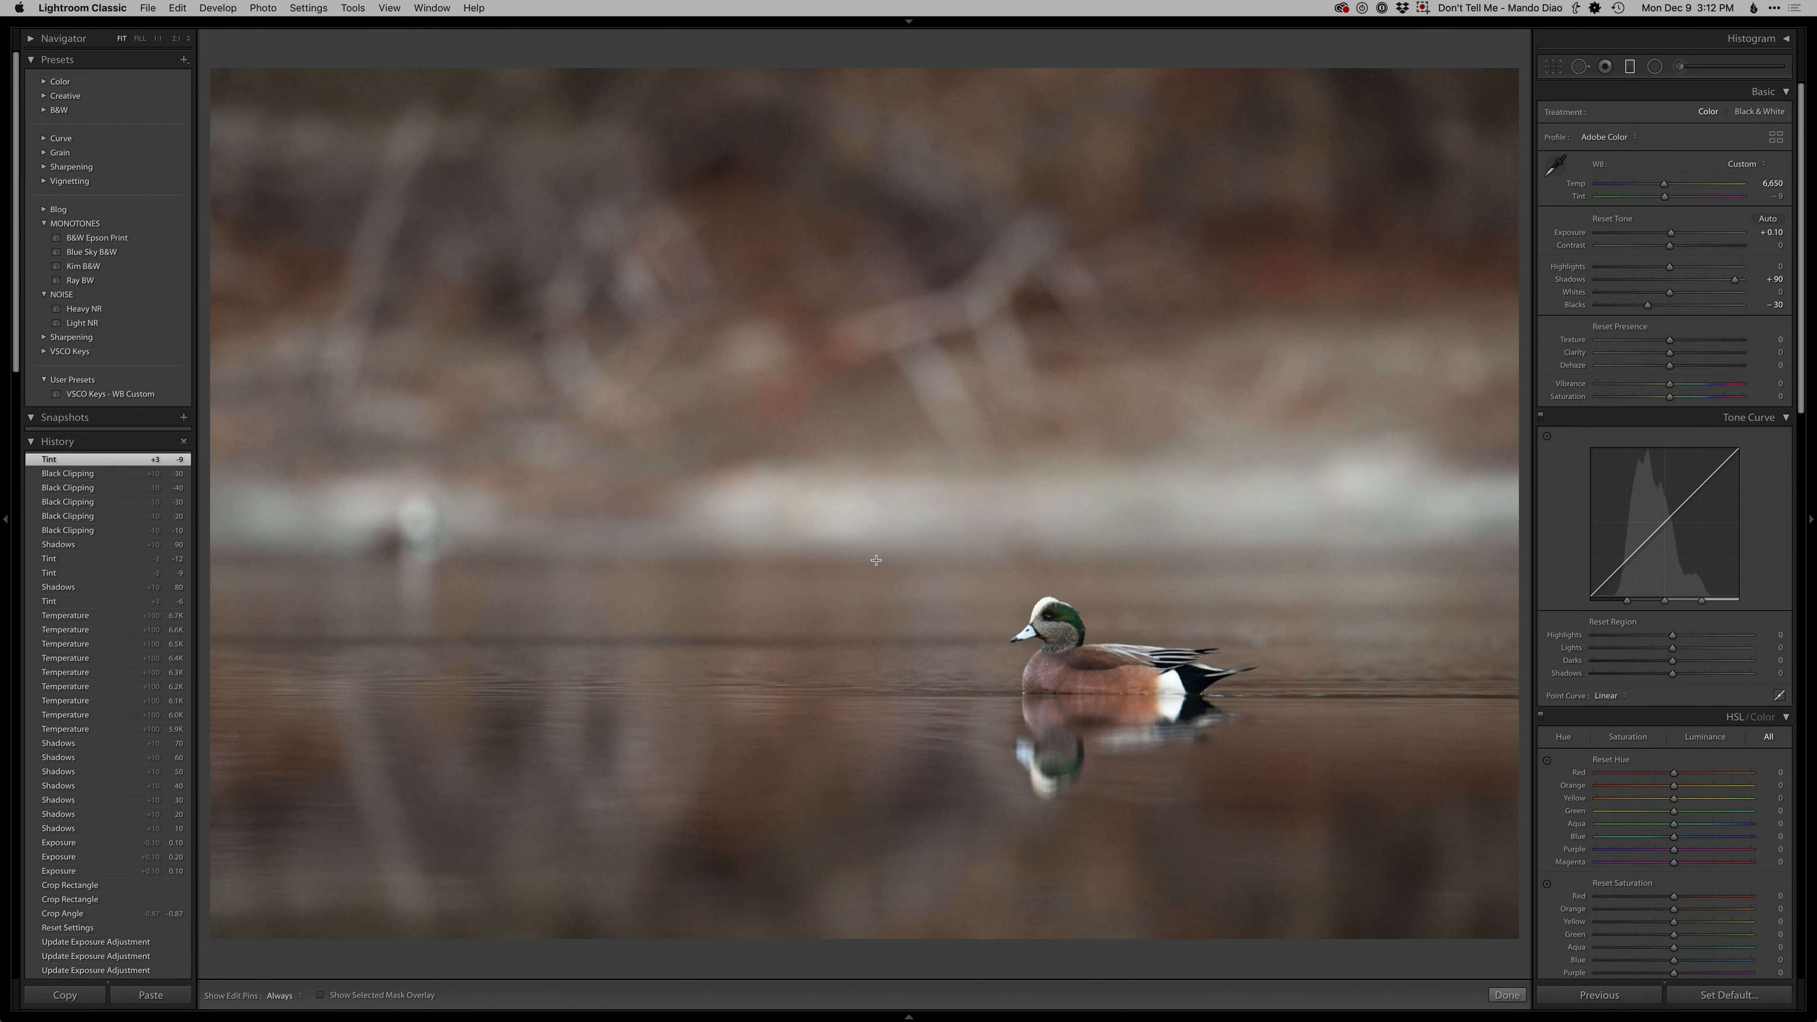
{"action": "left_click_drag", "start_coordinate": [951, 520], "coordinate": [952, 630]}
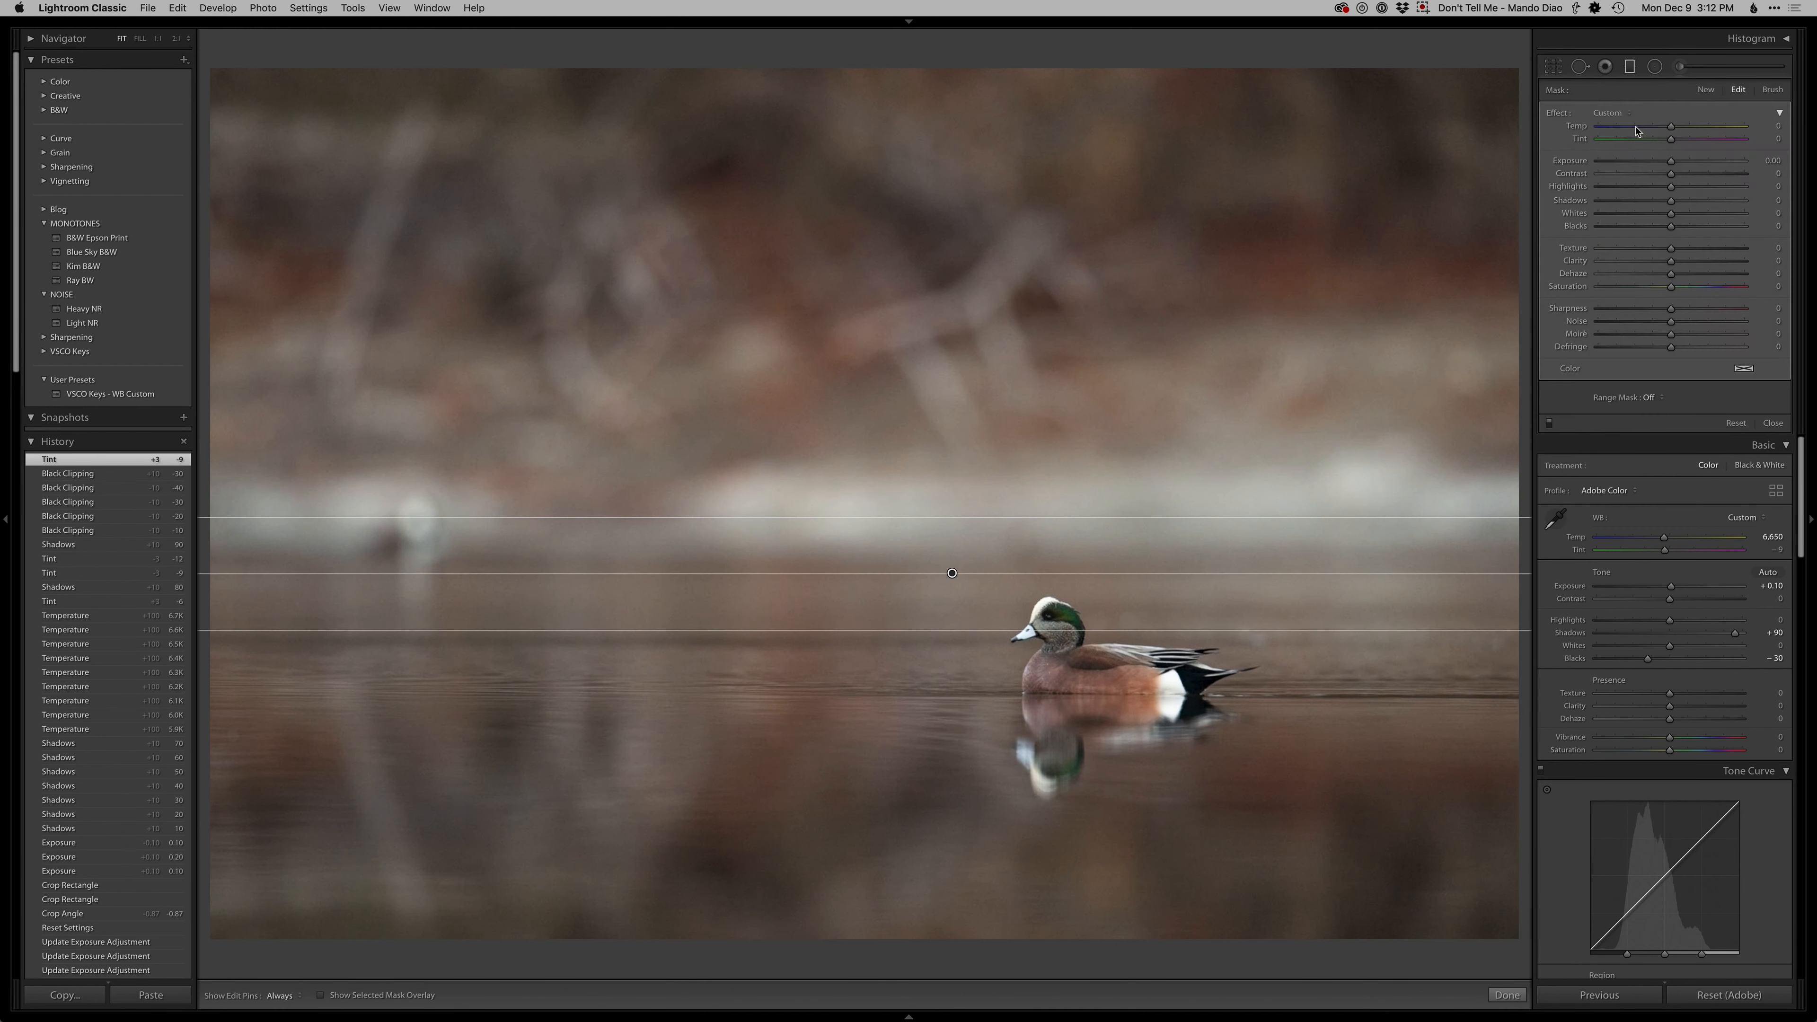
{"action": "left_click_drag", "start_coordinate": [1665, 163], "coordinate": [1664, 164]}
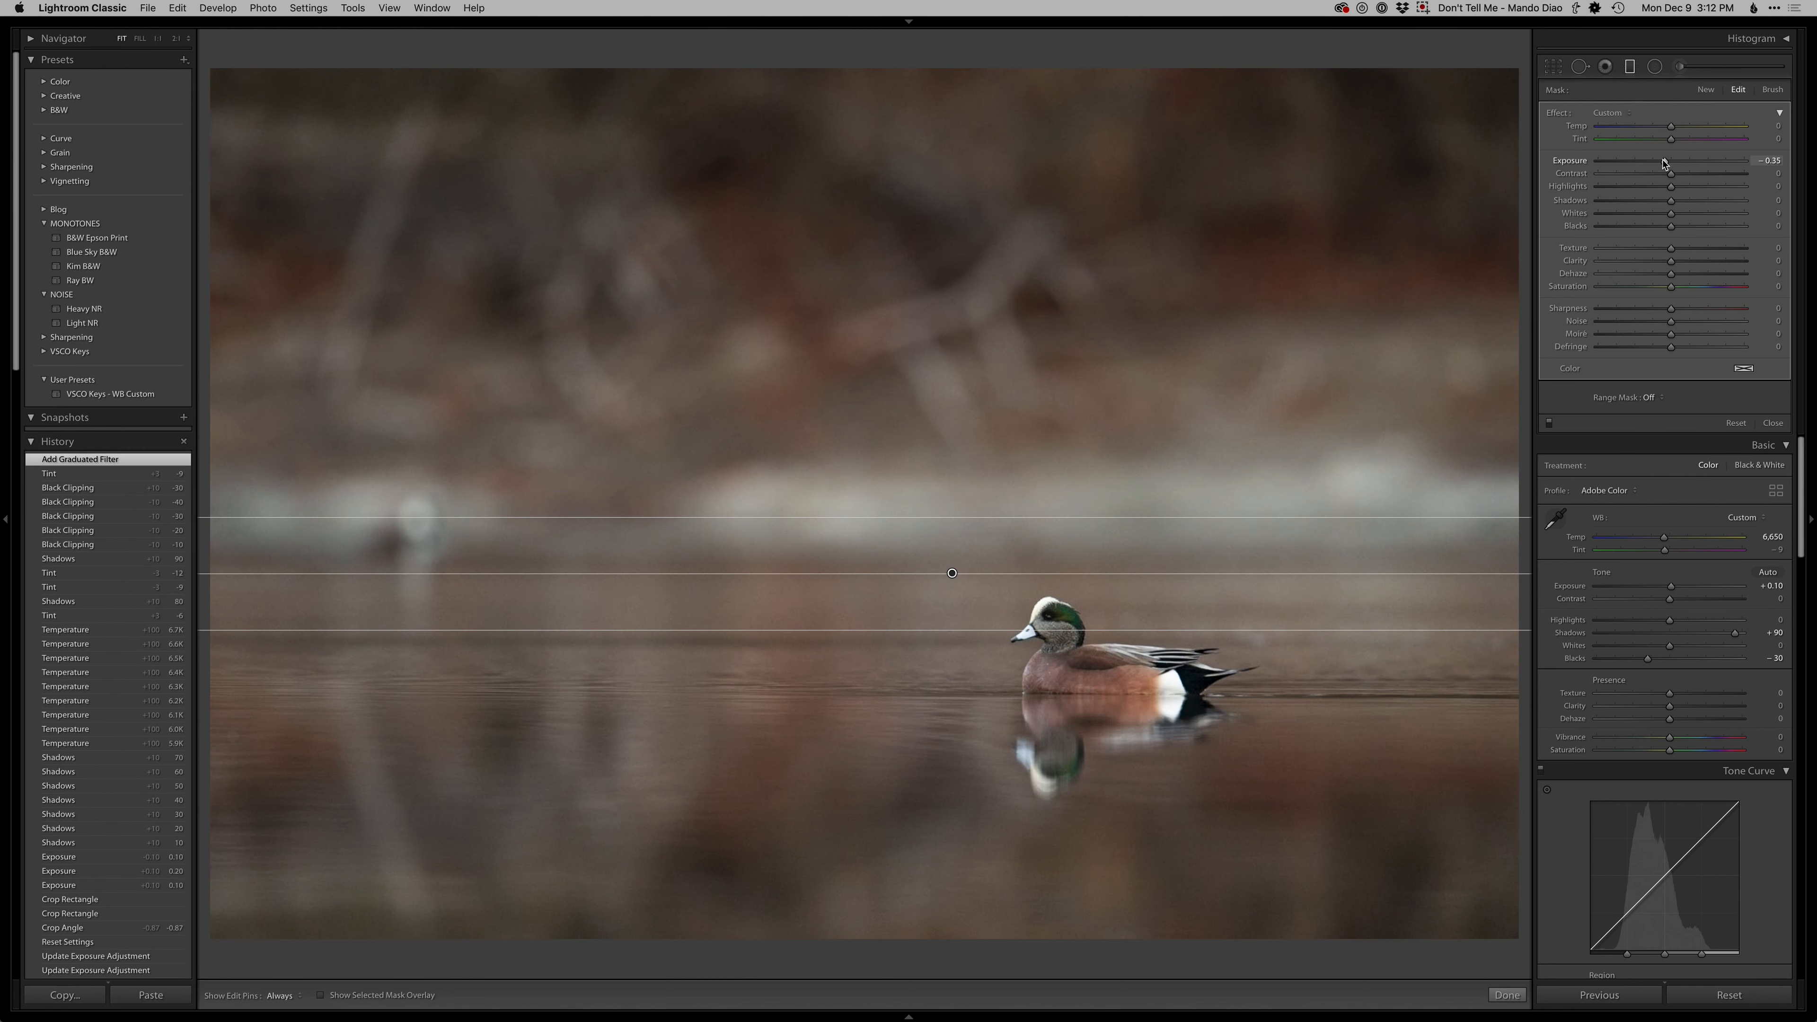
{"action": "left_click_drag", "start_coordinate": [963, 928], "coordinate": [963, 634]}
Add an inverted radial filter over the bright shoreline with Highlights −60, Whites −56, Exposure −0.07, Temp 10 and Tint 4
{"action": "key", "text": "shift+m"}
{"action": "left_click_drag", "start_coordinate": [894, 502], "coordinate": [1813, 458]}
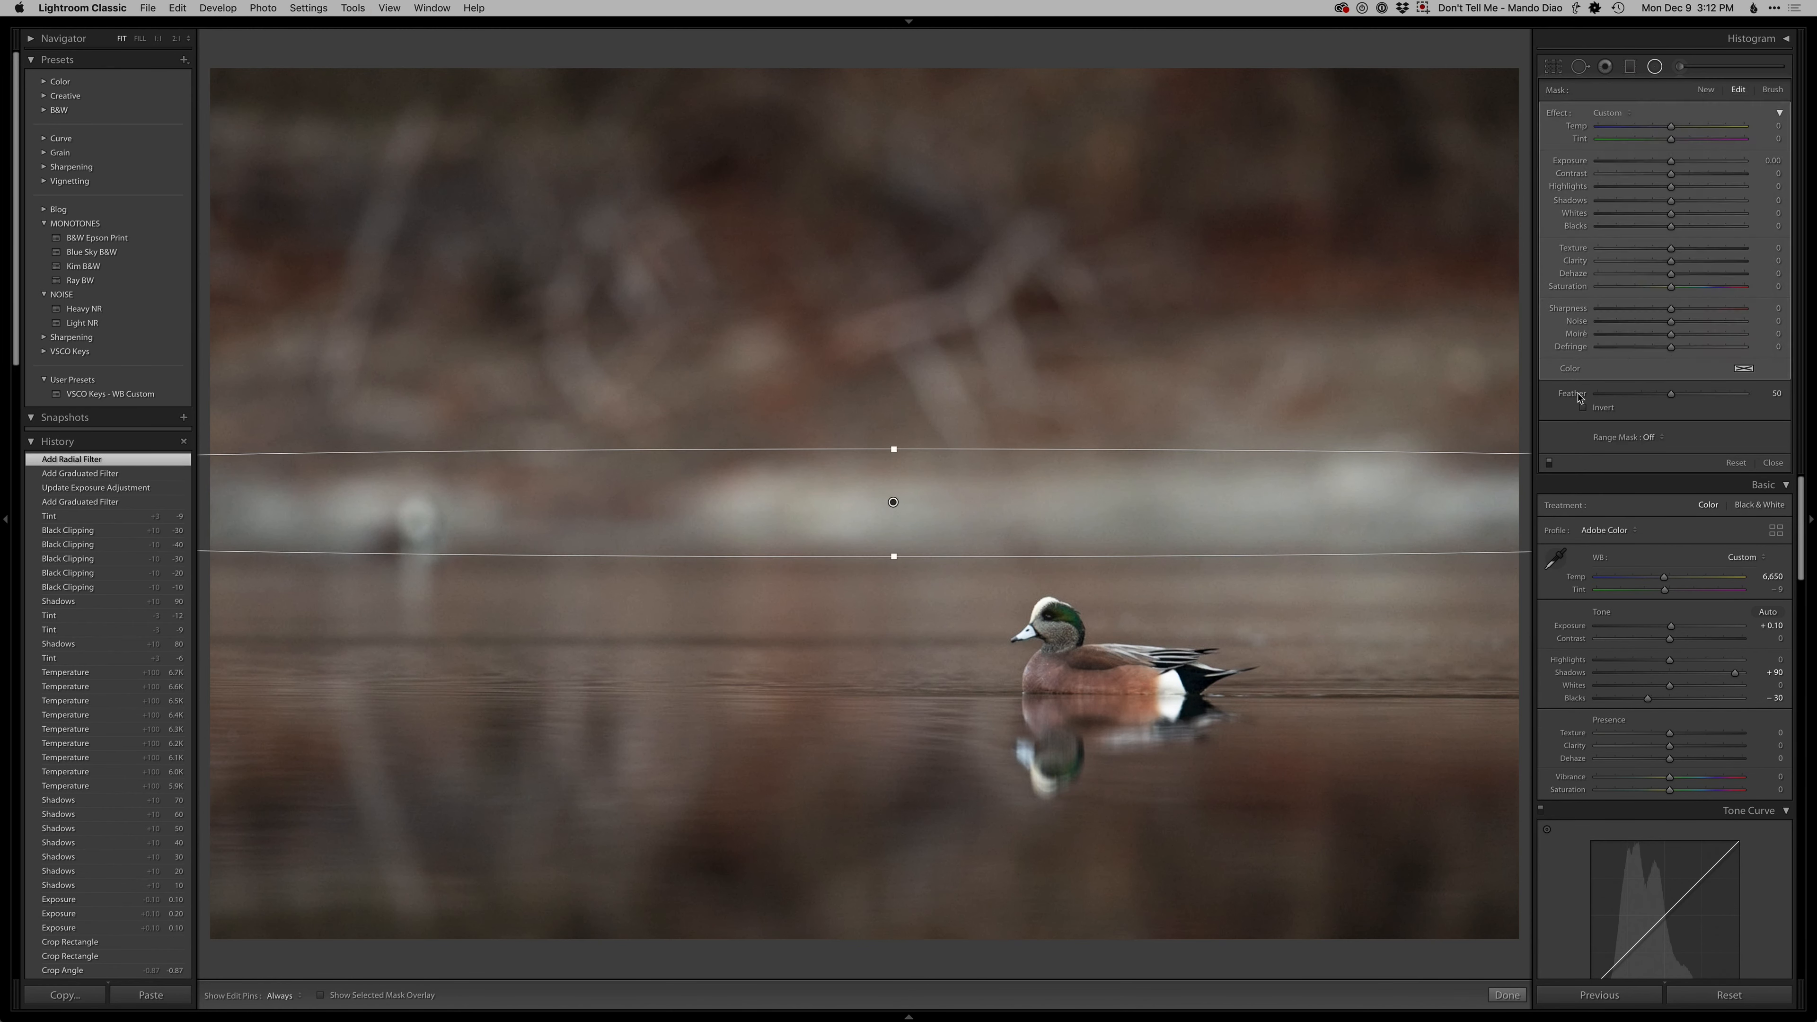
{"action": "left_click", "coordinate": [1583, 410]}
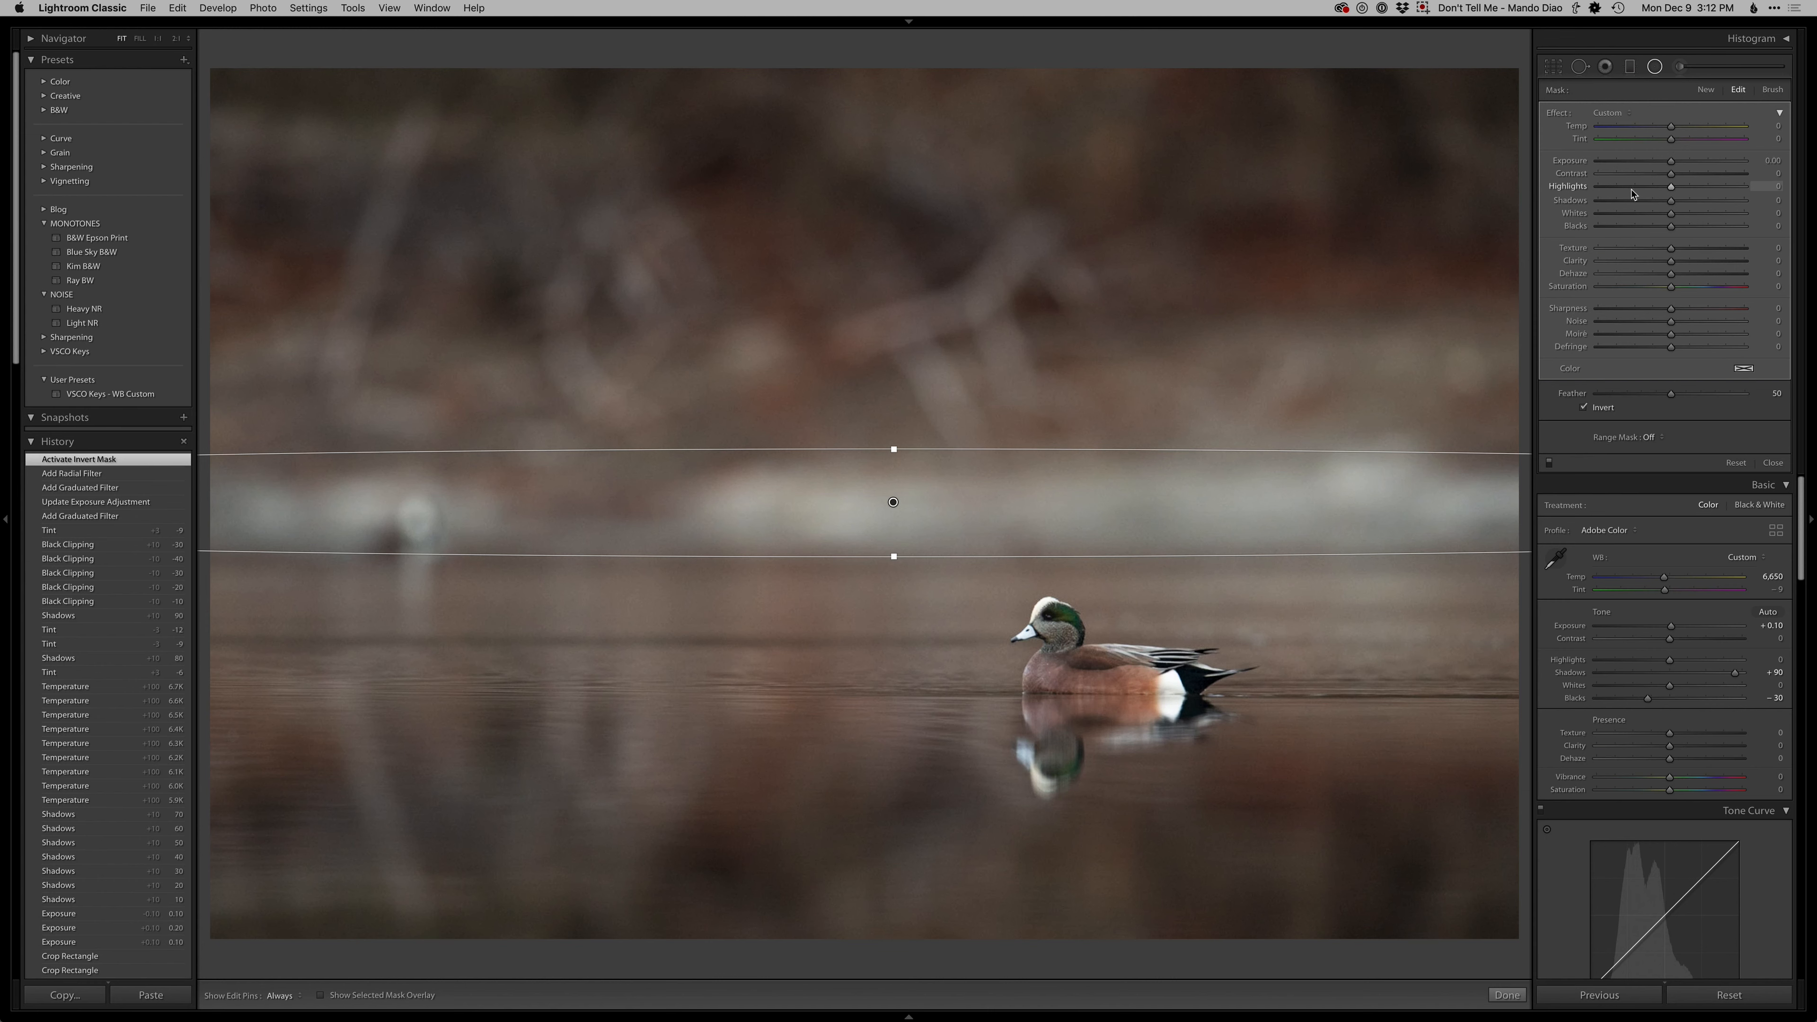
{"action": "left_click_drag", "start_coordinate": [1671, 213], "coordinate": [1649, 215]}
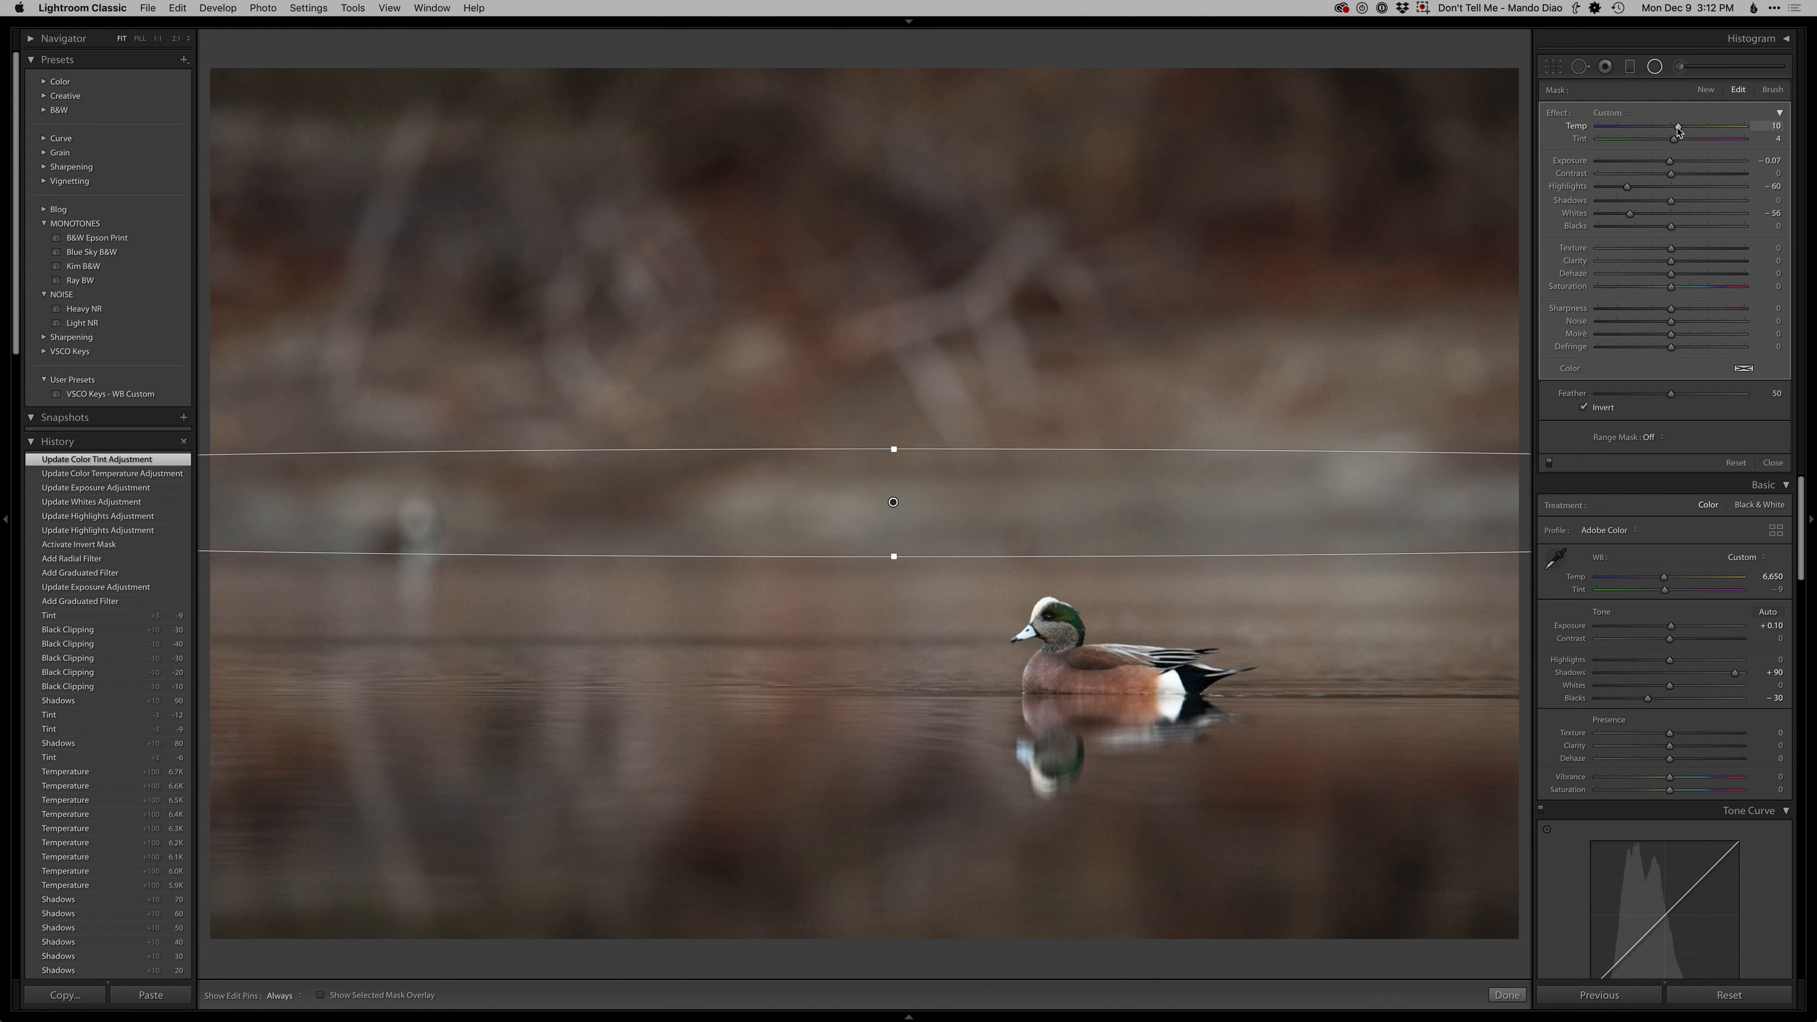
{"action": "key", "text": "m"}
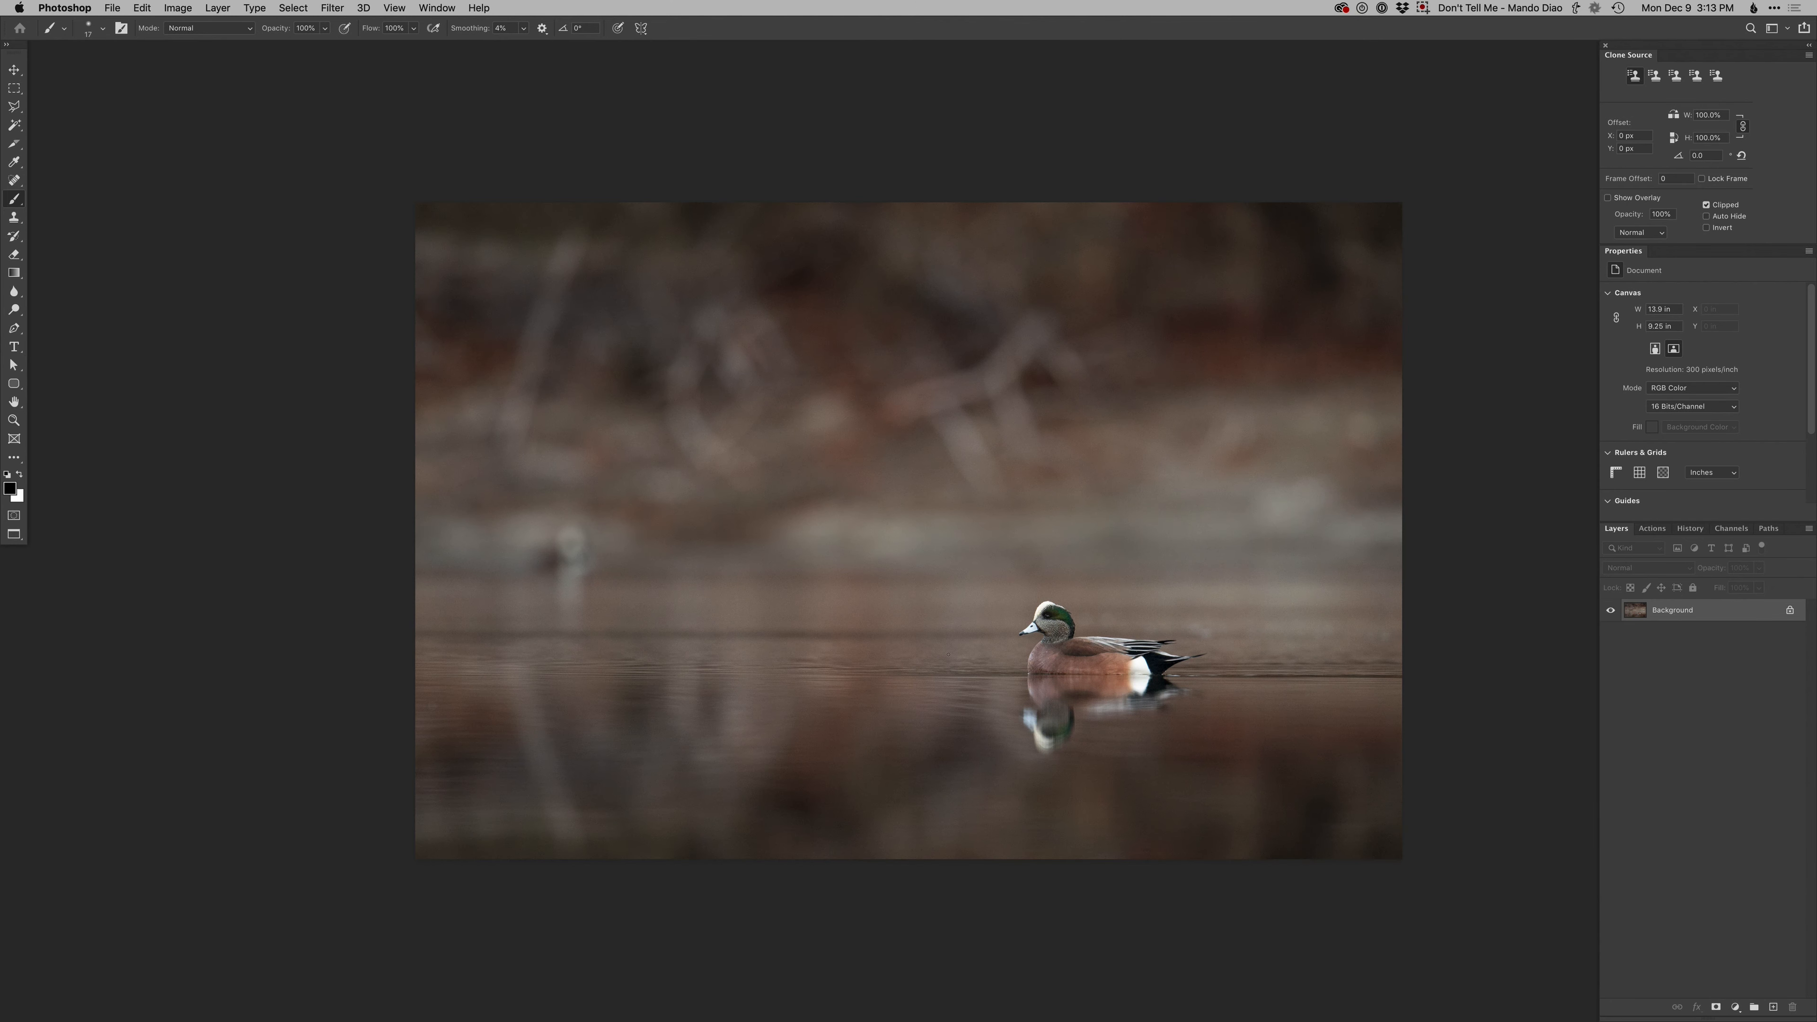
In Photoshop, add an empty Retouch layer above the Background layer
{"action": "left_click_drag", "start_coordinate": [983, 669], "coordinate": [985, 690]}
{"action": "key", "text": "F2"}
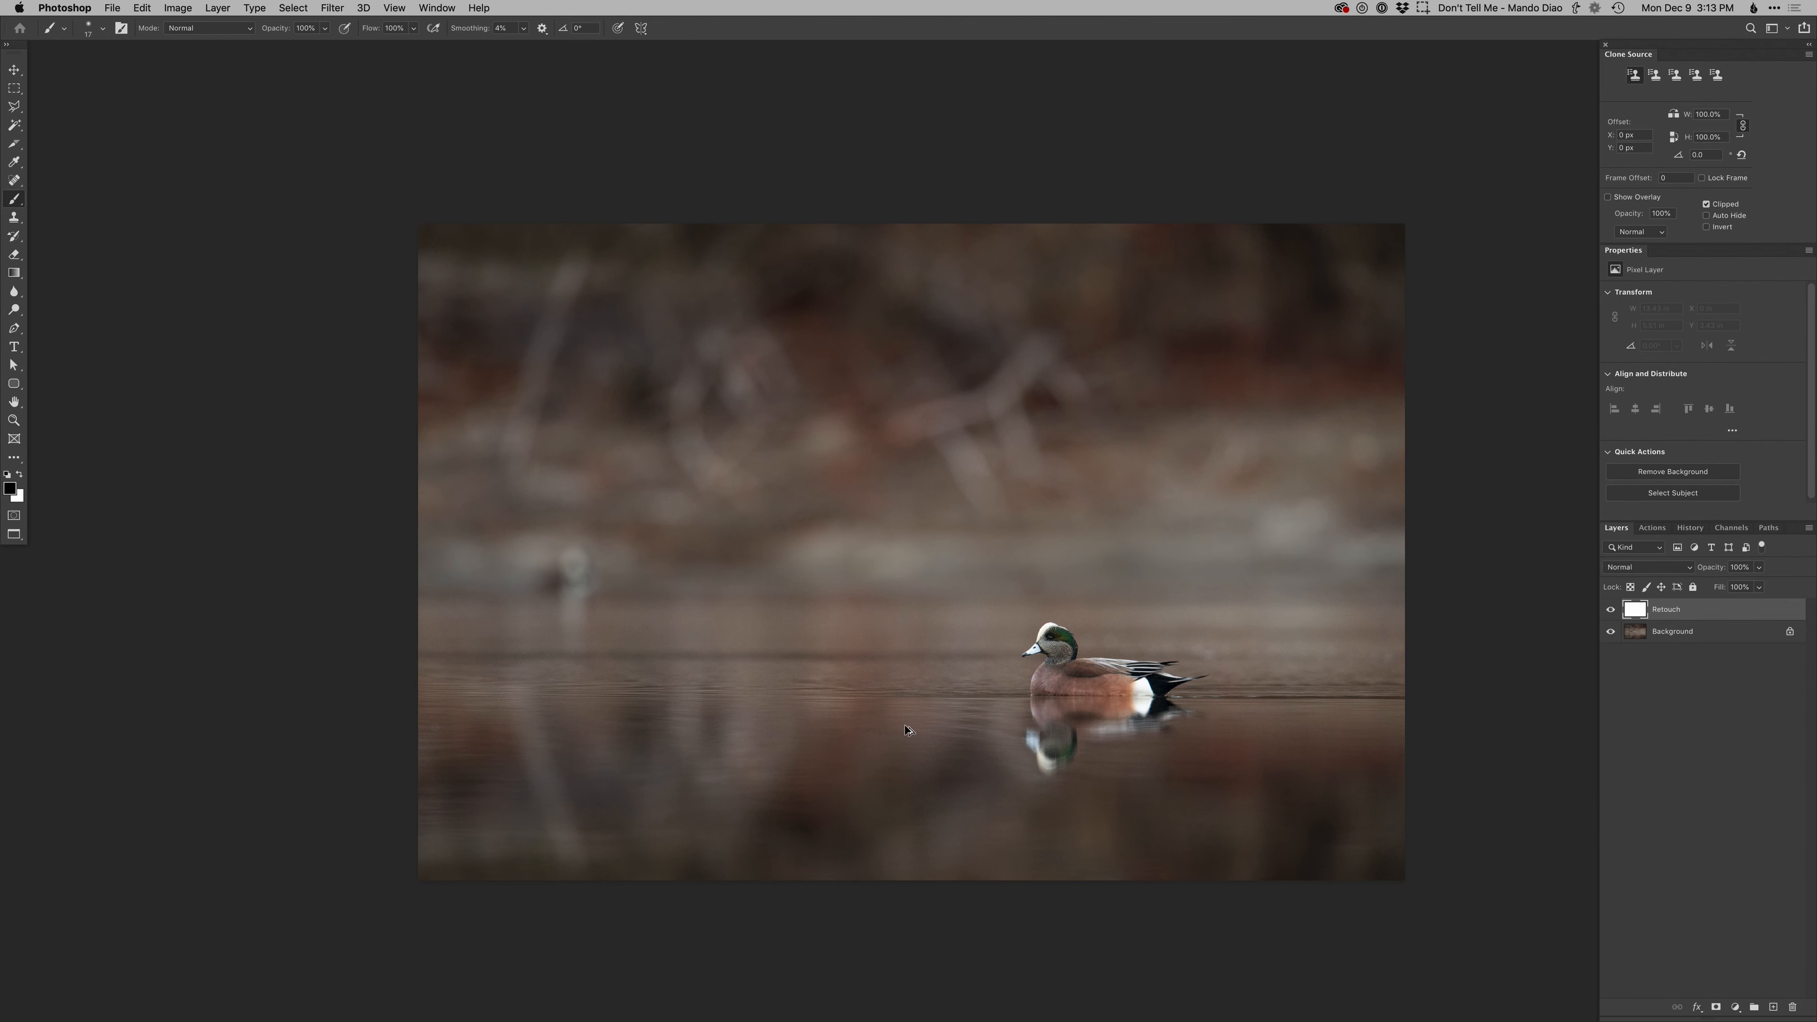
{"action": "key", "text": "super+equal"}
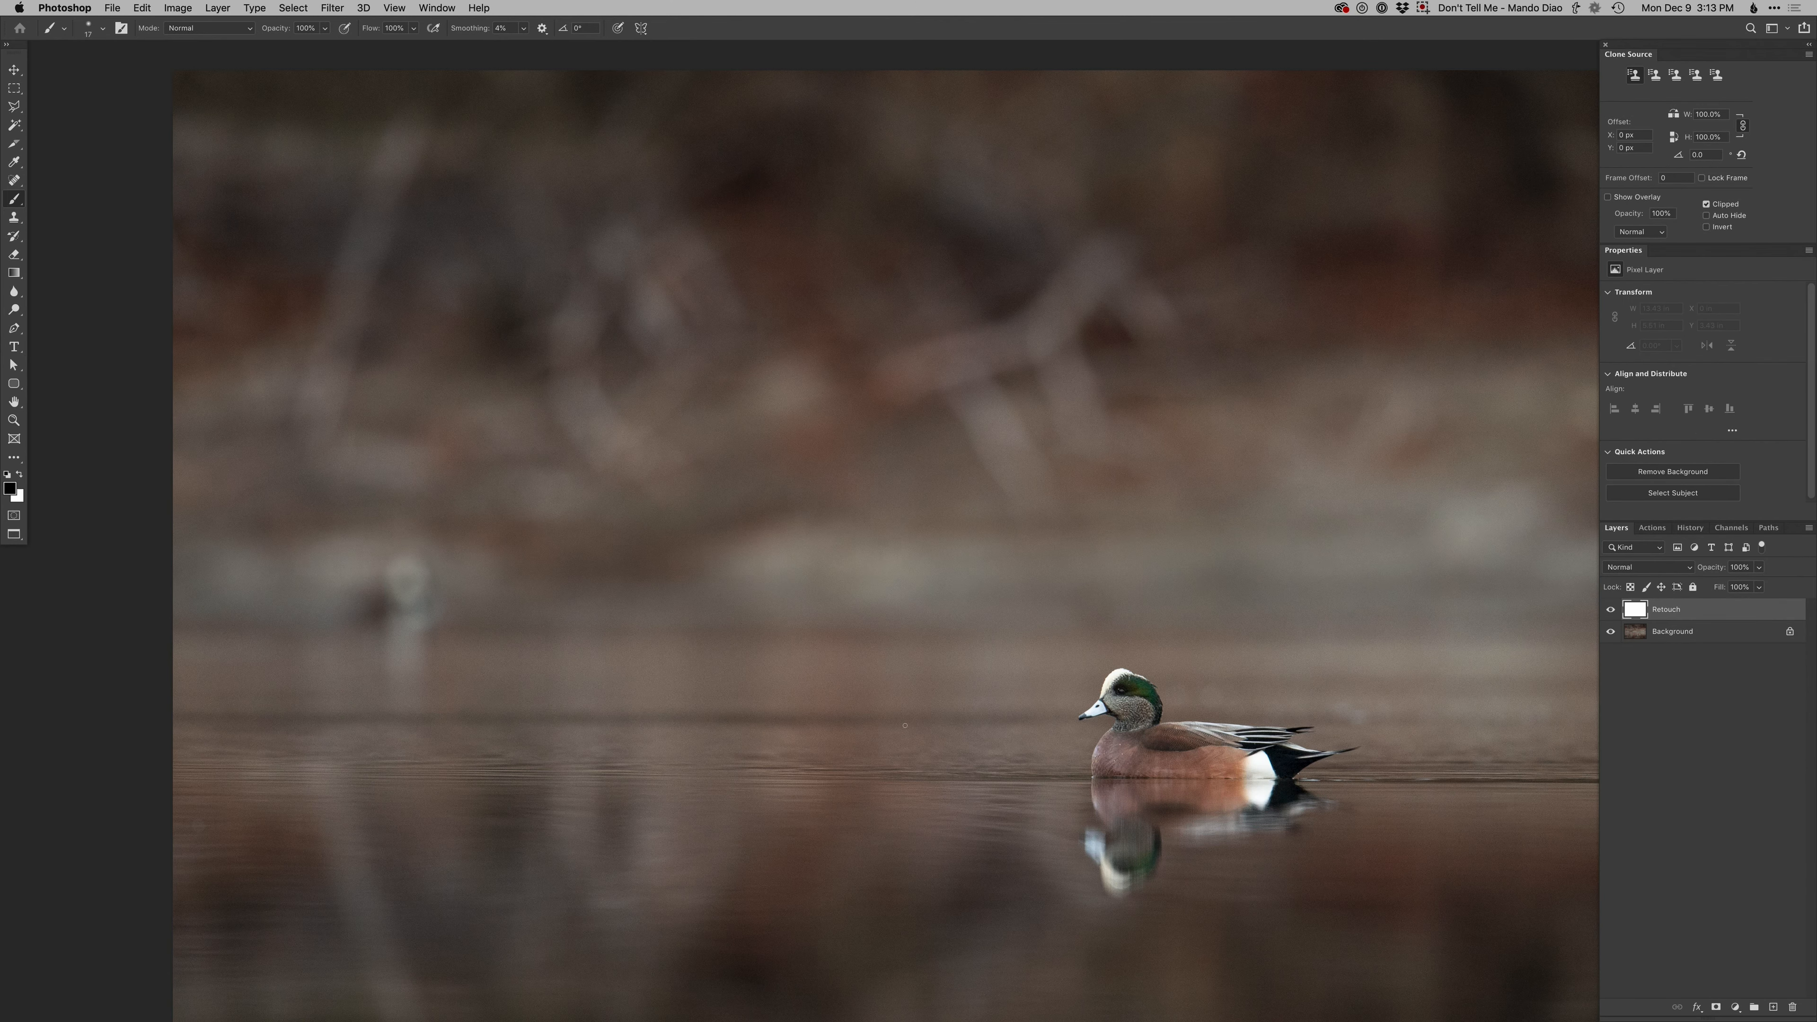
{"action": "key", "text": "super+minus"}
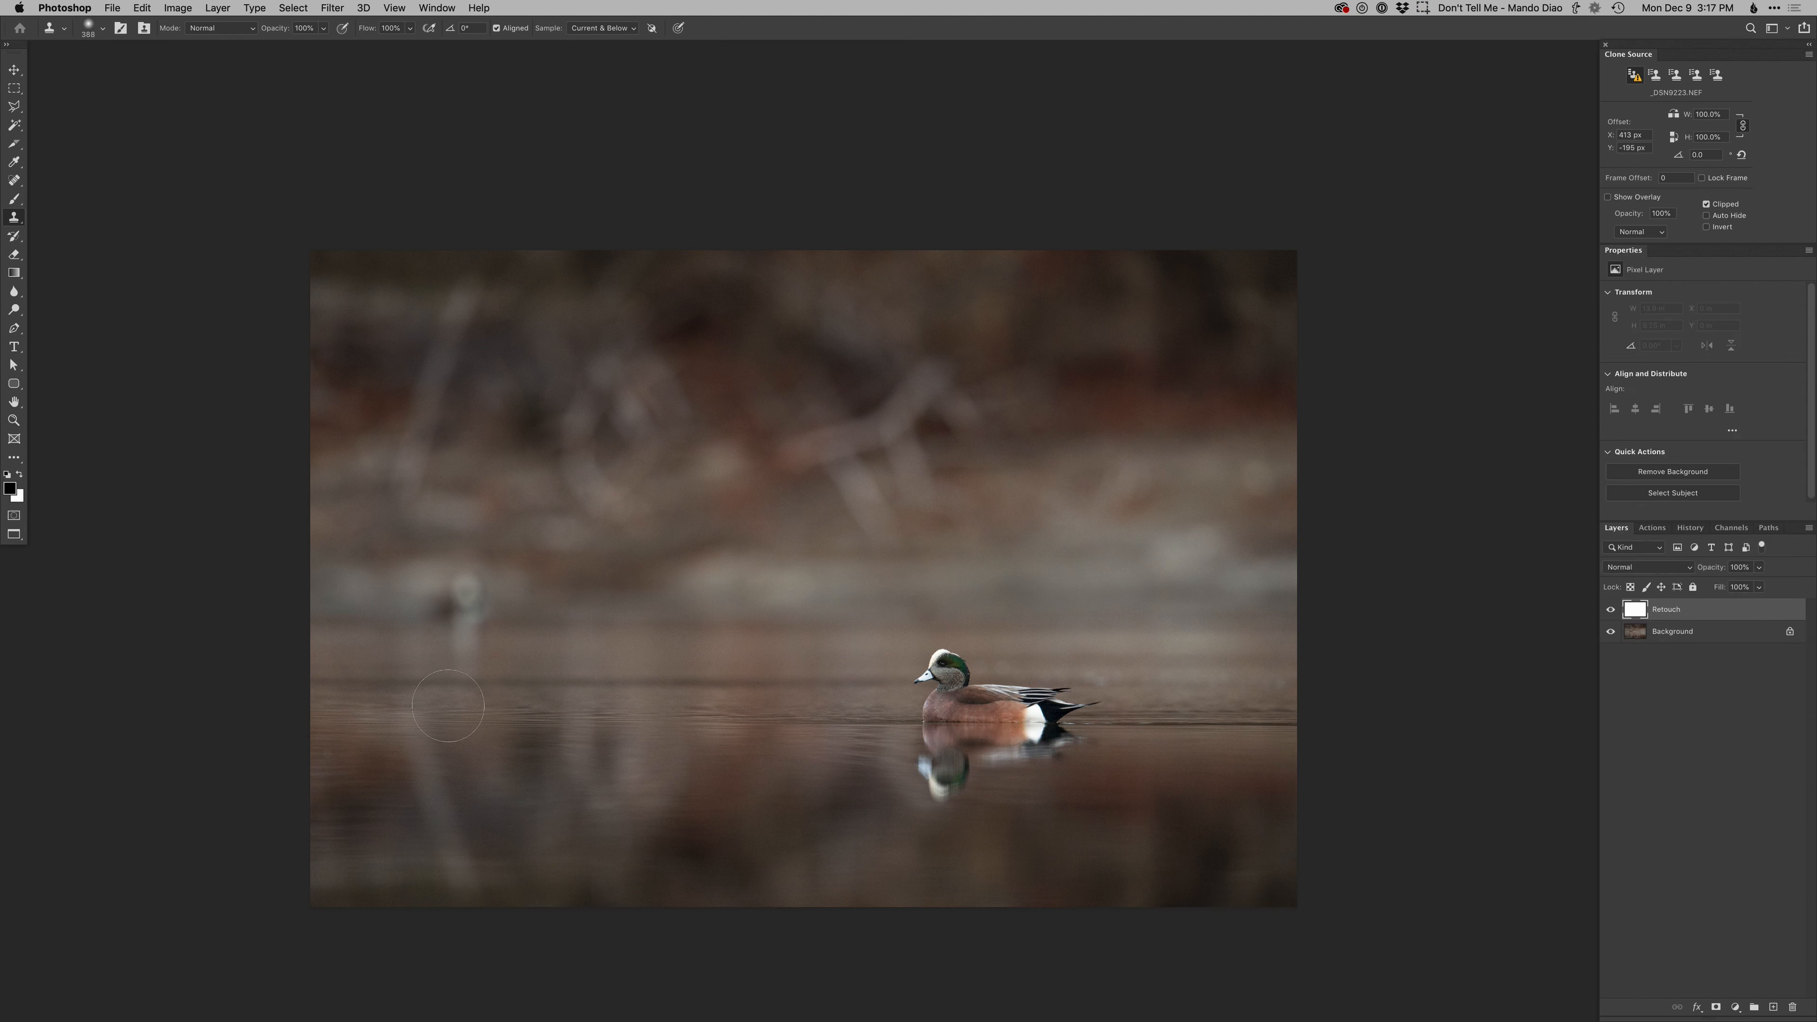
Clone out the pale blurred blob on the left shoreline and the reflection just below it
{"action": "left_click_drag", "start_coordinate": [435, 613], "coordinate": [402, 610]}
{"action": "left_click", "coordinate": [426, 605], "text": "alt"}
{"action": "left_click", "coordinate": [467, 610]}
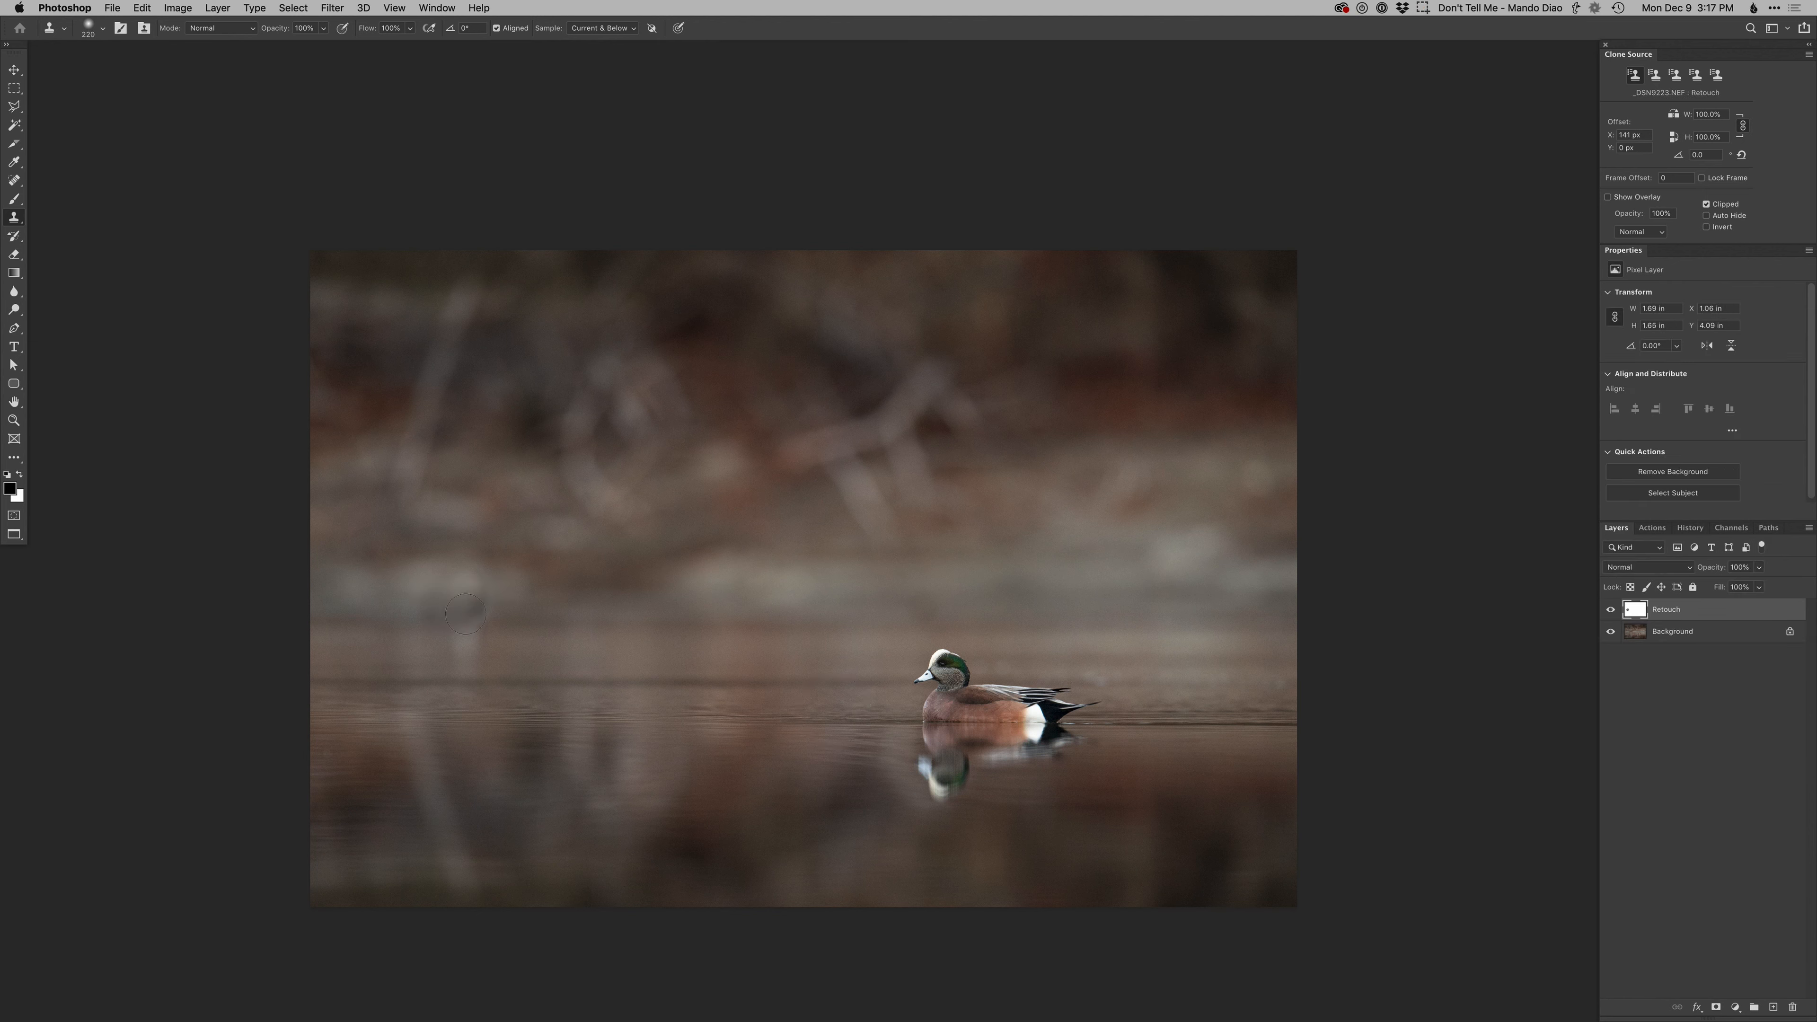
{"action": "left_click", "coordinate": [504, 602], "text": "alt"}
{"action": "left_click", "coordinate": [465, 622]}
{"action": "left_click", "coordinate": [455, 647]}
{"action": "left_click", "coordinate": [465, 648]}
Clone clean water over the pale branch reflections in the lower left of the photo
{"action": "left_click", "coordinate": [387, 724], "text": "alt"}
{"action": "left_click_drag", "start_coordinate": [417, 735], "coordinate": [444, 853]}
{"action": "left_click", "coordinate": [445, 797]}
{"action": "mouse_move", "coordinate": [425, 776]}
{"action": "left_mouse_down"}
{"action": "mouse_move", "coordinate": [446, 863]}
{"action": "mouse_move", "coordinate": [447, 794]}
{"action": "mouse_move", "coordinate": [428, 846]}
{"action": "mouse_move", "coordinate": [467, 882]}
{"action": "left_mouse_up"}
{"action": "left_click", "coordinate": [444, 845], "text": "alt"}
{"action": "left_click", "coordinate": [448, 842], "text": "alt"}
{"action": "mouse_move", "coordinate": [470, 800]}
{"action": "left_mouse_down"}
{"action": "mouse_move", "coordinate": [517, 731]}
{"action": "mouse_move", "coordinate": [555, 766]}
{"action": "mouse_move", "coordinate": [544, 722]}
{"action": "mouse_move", "coordinate": [578, 783]}
{"action": "mouse_move", "coordinate": [592, 746]}
{"action": "mouse_move", "coordinate": [613, 804]}
{"action": "mouse_move", "coordinate": [691, 740]}
{"action": "mouse_move", "coordinate": [646, 753]}
{"action": "mouse_move", "coordinate": [635, 734]}
{"action": "mouse_move", "coordinate": [626, 810]}
{"action": "mouse_move", "coordinate": [728, 743]}
{"action": "mouse_move", "coordinate": [710, 736]}
{"action": "mouse_move", "coordinate": [720, 855]}
{"action": "left_mouse_up"}
{"action": "left_click", "coordinate": [499, 722], "text": "alt"}
{"action": "left_click", "coordinate": [610, 774], "text": "alt"}
{"action": "left_click", "coordinate": [726, 753], "text": "alt"}
Clone over the distracting patches in the lower right water and near the bottom center of the photo
{"action": "left_click", "coordinate": [1167, 817], "text": "alt"}
{"action": "left_click_drag", "start_coordinate": [1203, 819], "coordinate": [1197, 887]}
{"action": "left_click_drag", "start_coordinate": [1218, 875], "coordinate": [1219, 866]}
{"action": "left_click", "coordinate": [699, 834], "text": "alt"}
{"action": "left_click_drag", "start_coordinate": [689, 842], "coordinate": [700, 820]}
{"action": "left_click", "coordinate": [1215, 870], "text": "alt"}
{"action": "left_click_drag", "start_coordinate": [1258, 886], "coordinate": [1291, 888]}
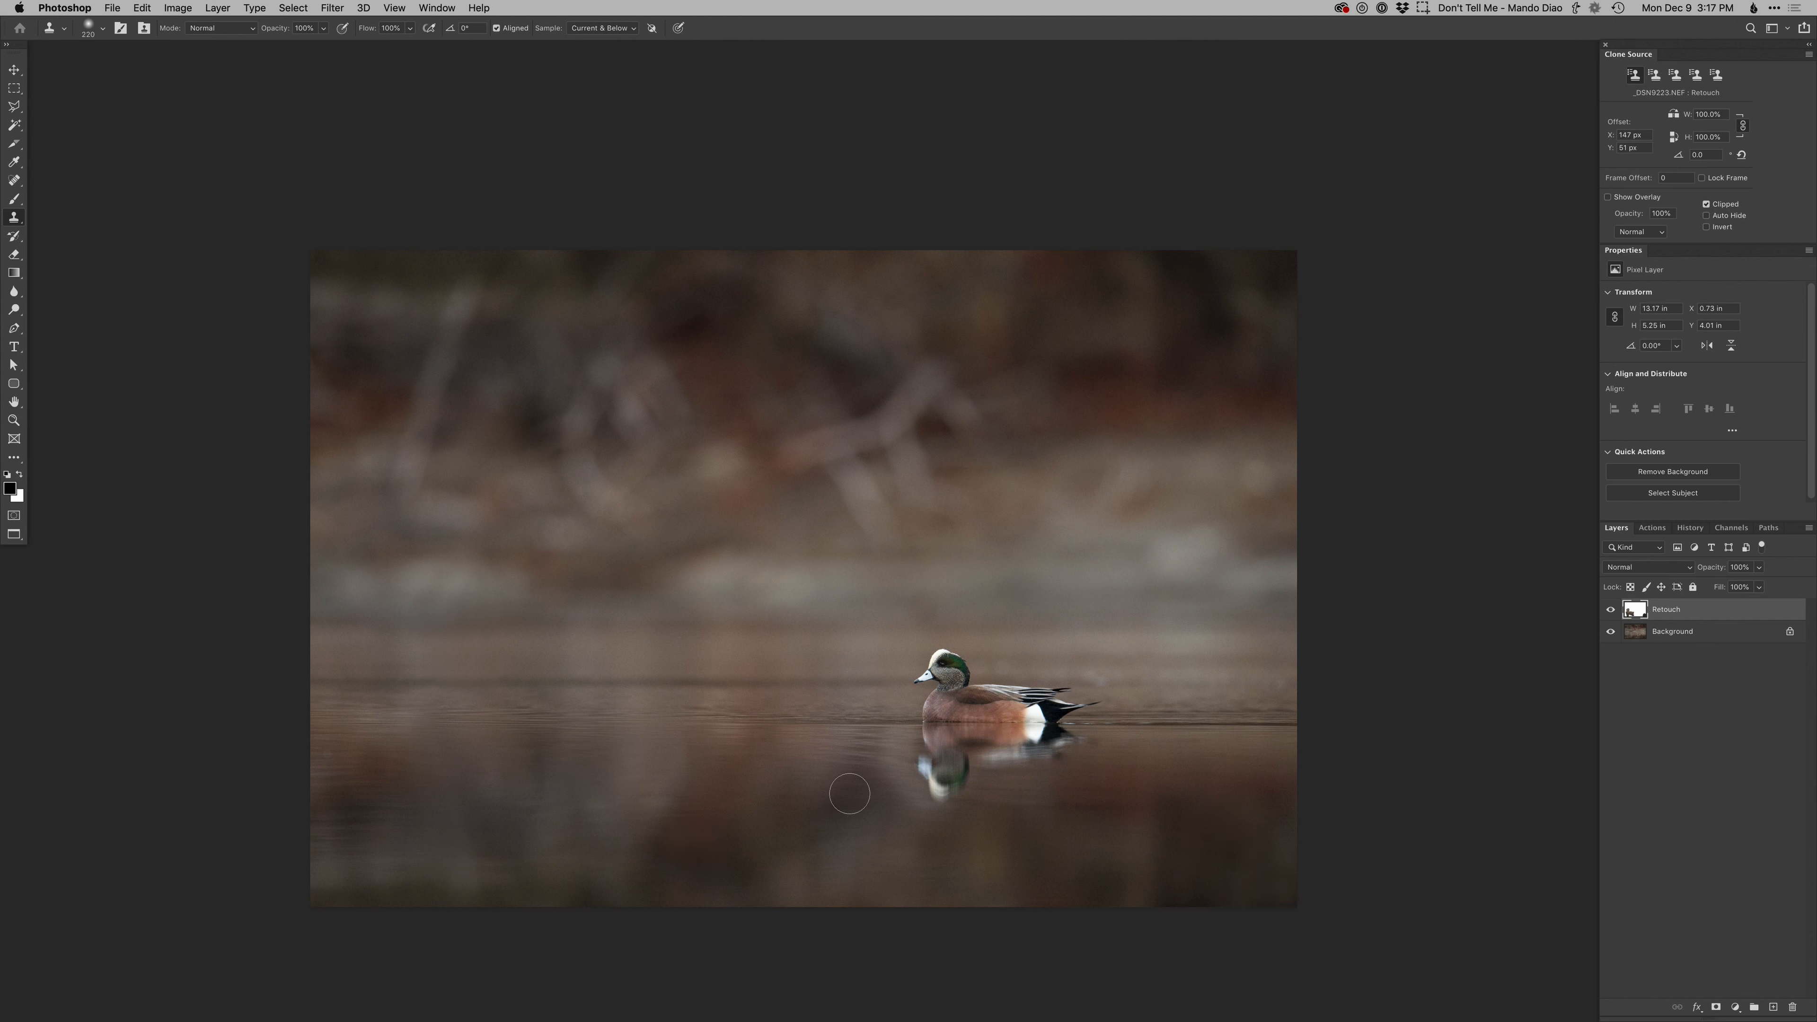
Add a Curves adjustment layer that darkens the photo by lowering the white end and the upper midtones
{"action": "key", "text": "shift+super+m"}
{"action": "key", "text": "Return"}
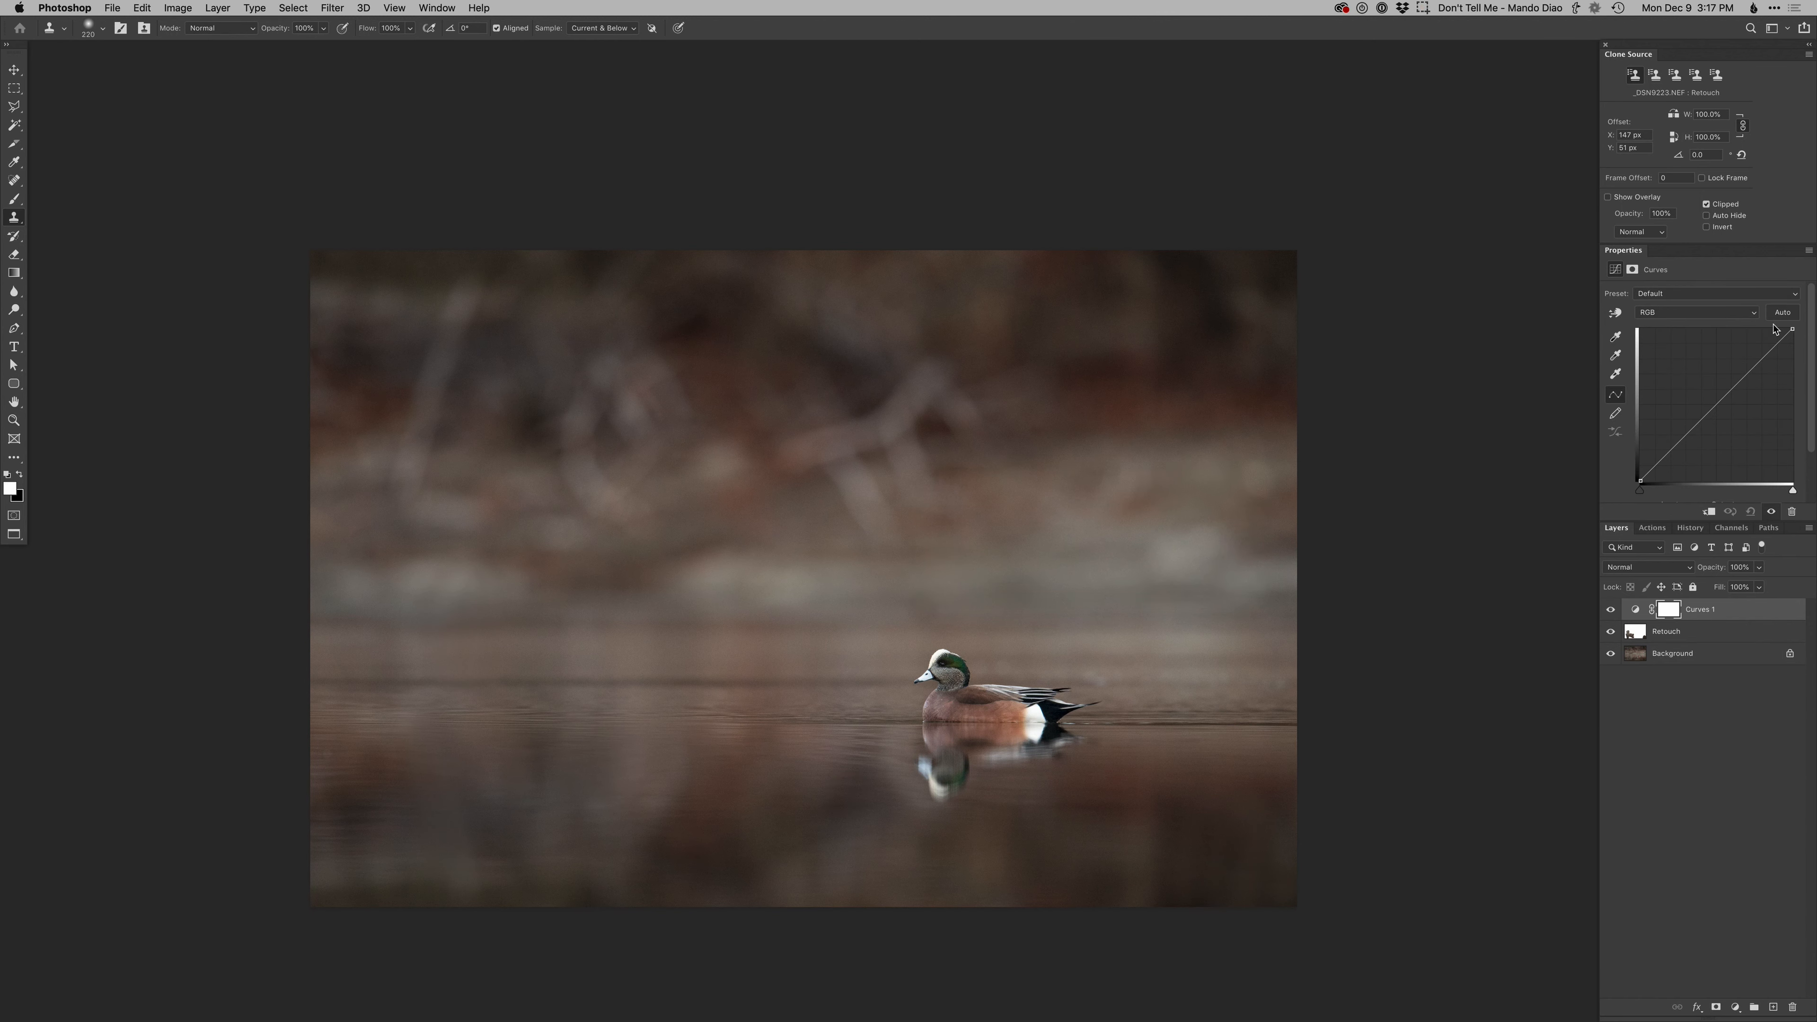
{"action": "left_click_drag", "start_coordinate": [1792, 330], "coordinate": [1743, 409]}
{"action": "key", "text": "Right"}
{"action": "key", "text": "Right"}
{"action": "key", "text": "Down"}
Paint black with a large soft brush on the darkening curve's mask to restore brightness across the water around the duck
{"action": "key", "text": "b"}
{"action": "right_click", "coordinate": [923, 712]}
{"action": "left_click", "coordinate": [961, 793]}
{"action": "left_click_drag", "start_coordinate": [849, 777], "coordinate": [903, 777]}
{"action": "key", "text": "x"}
{"action": "left_click_drag", "start_coordinate": [551, 715], "coordinate": [557, 715]}
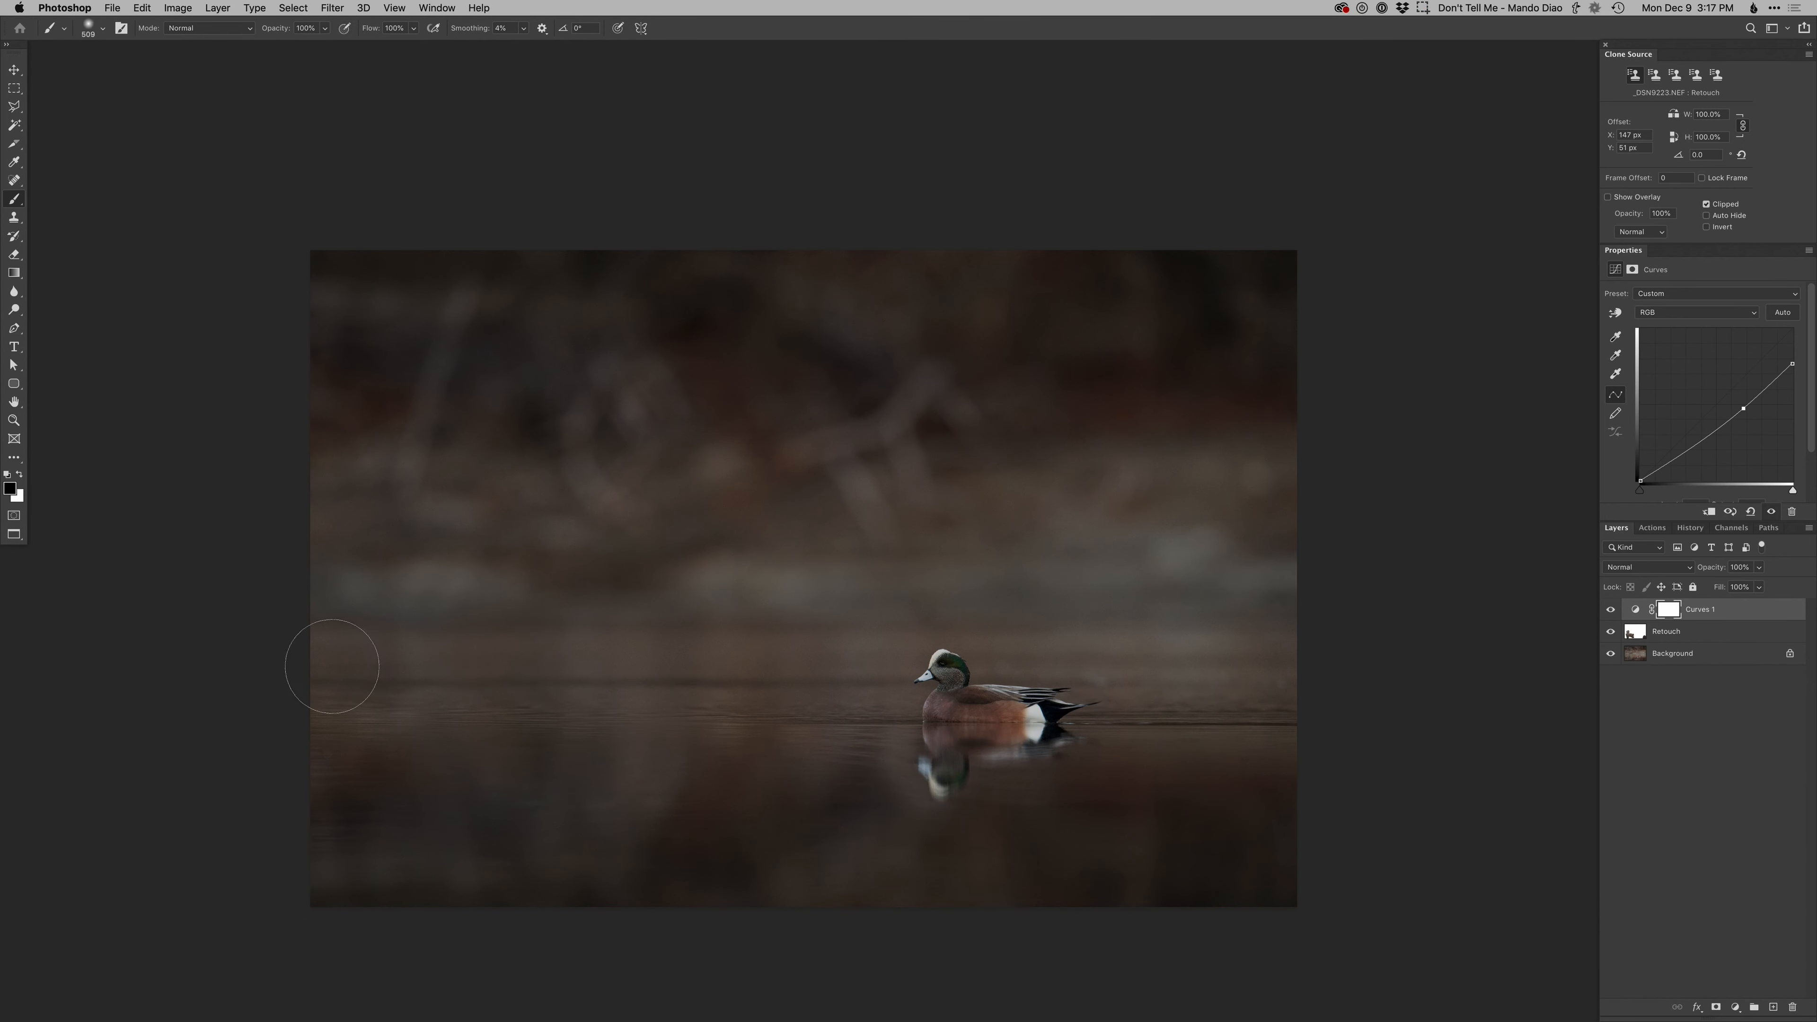
{"action": "mouse_move", "coordinate": [346, 678]}
{"action": "left_mouse_down"}
{"action": "mouse_move", "coordinate": [1290, 711]}
{"action": "mouse_move", "coordinate": [1253, 726]}
{"action": "left_mouse_up"}
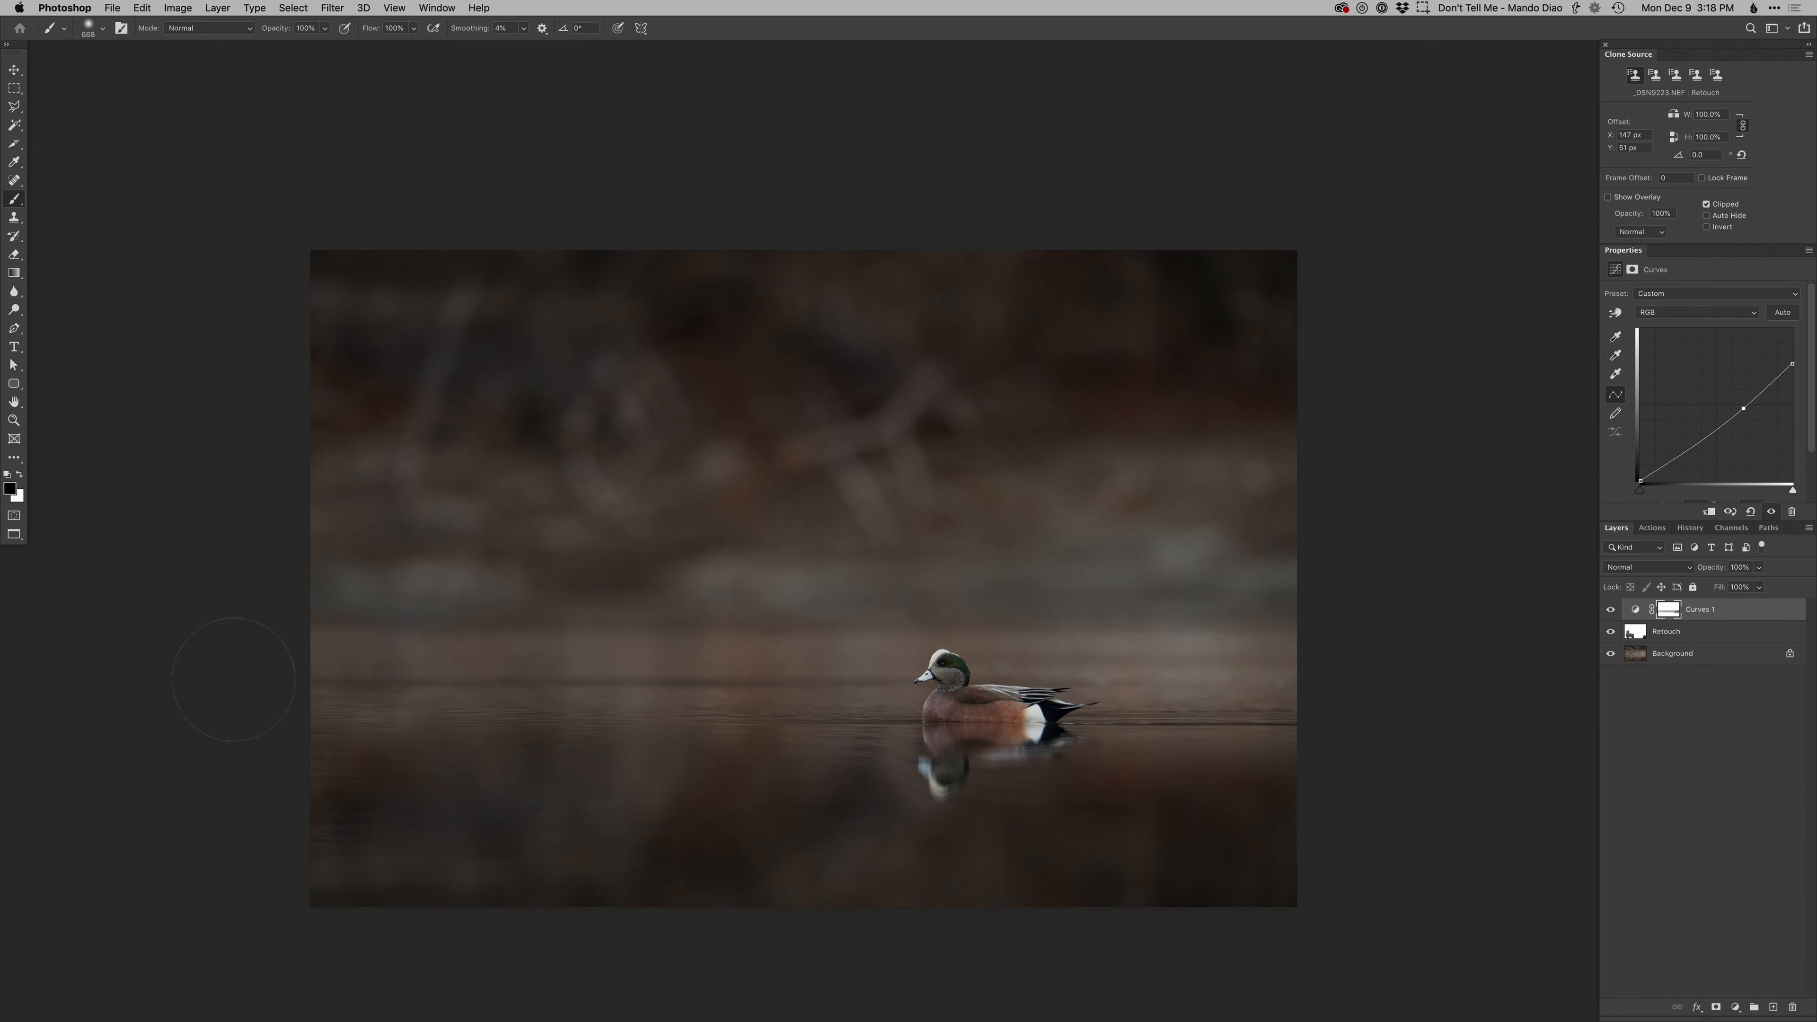
{"action": "mouse_move", "coordinate": [1010, 689]}
{"action": "left_mouse_down"}
{"action": "mouse_move", "coordinate": [1412, 710]}
{"action": "mouse_move", "coordinate": [1259, 728]}
{"action": "left_mouse_up"}
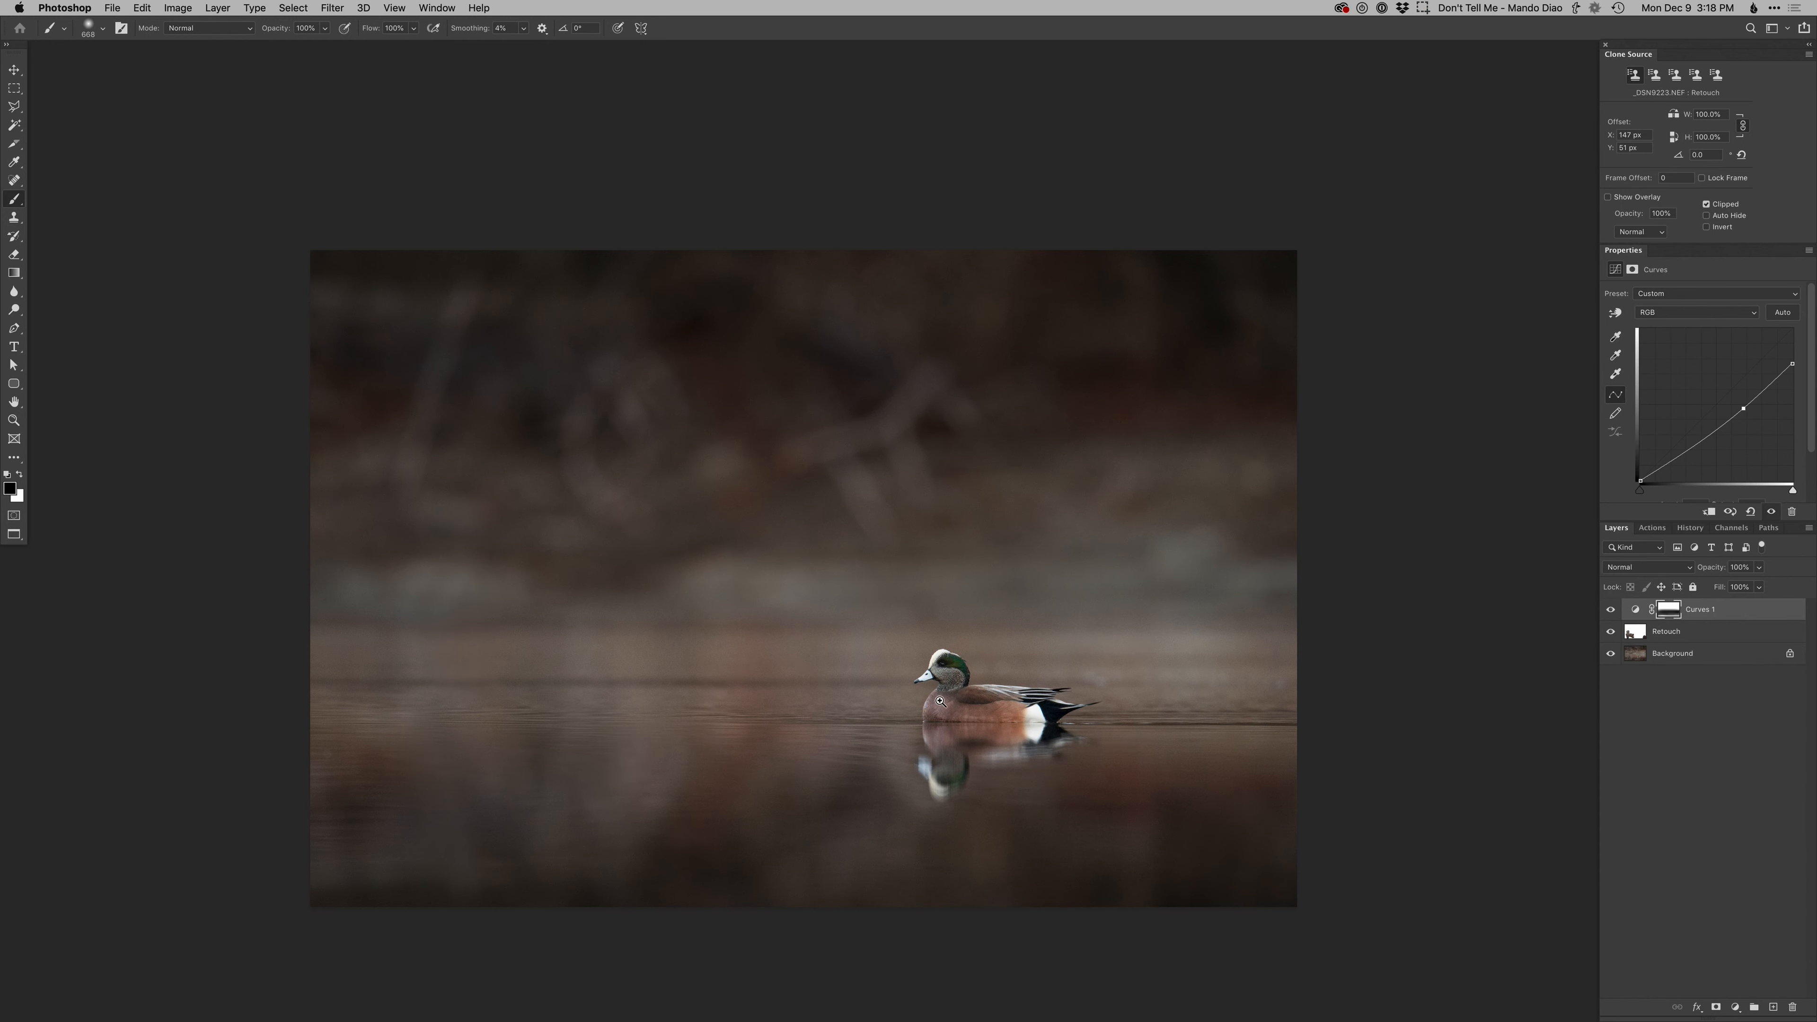
Paint black with a small soft brush on the darkening curve's mask over the duck's head, chest and reflection
{"action": "key", "text": "x"}
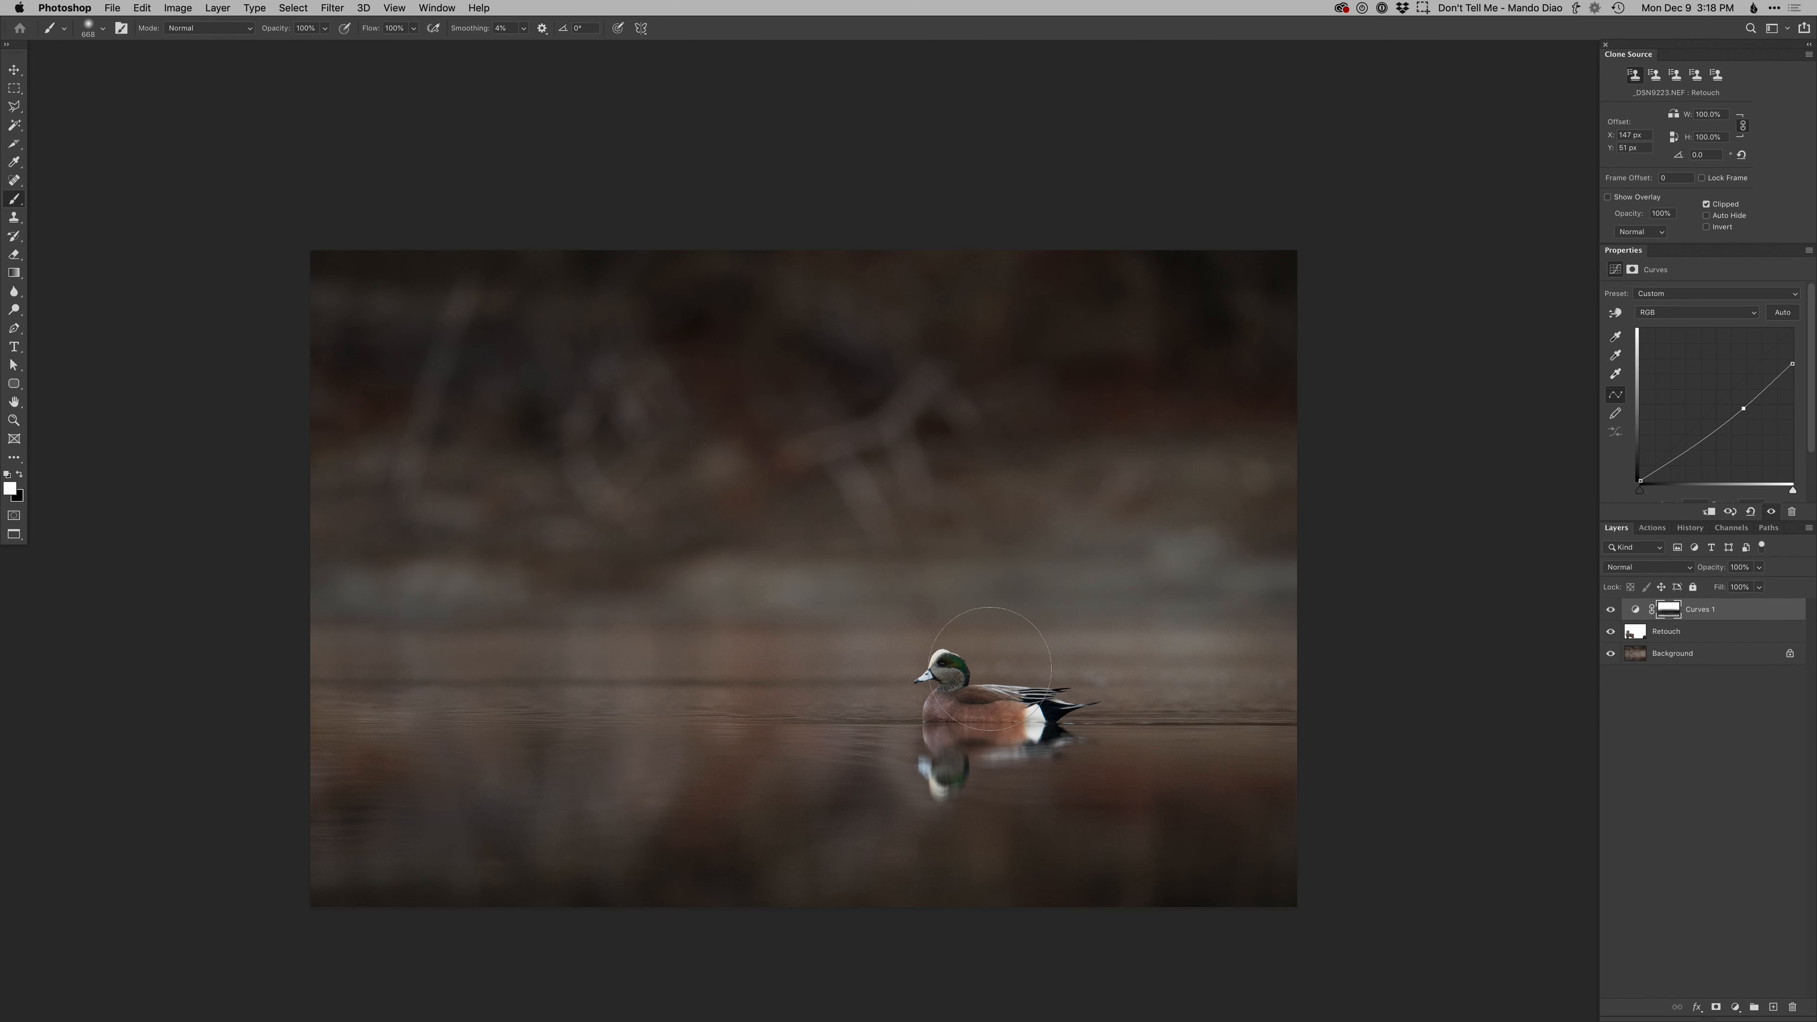
{"action": "left_click", "coordinate": [948, 701], "text": "super"}
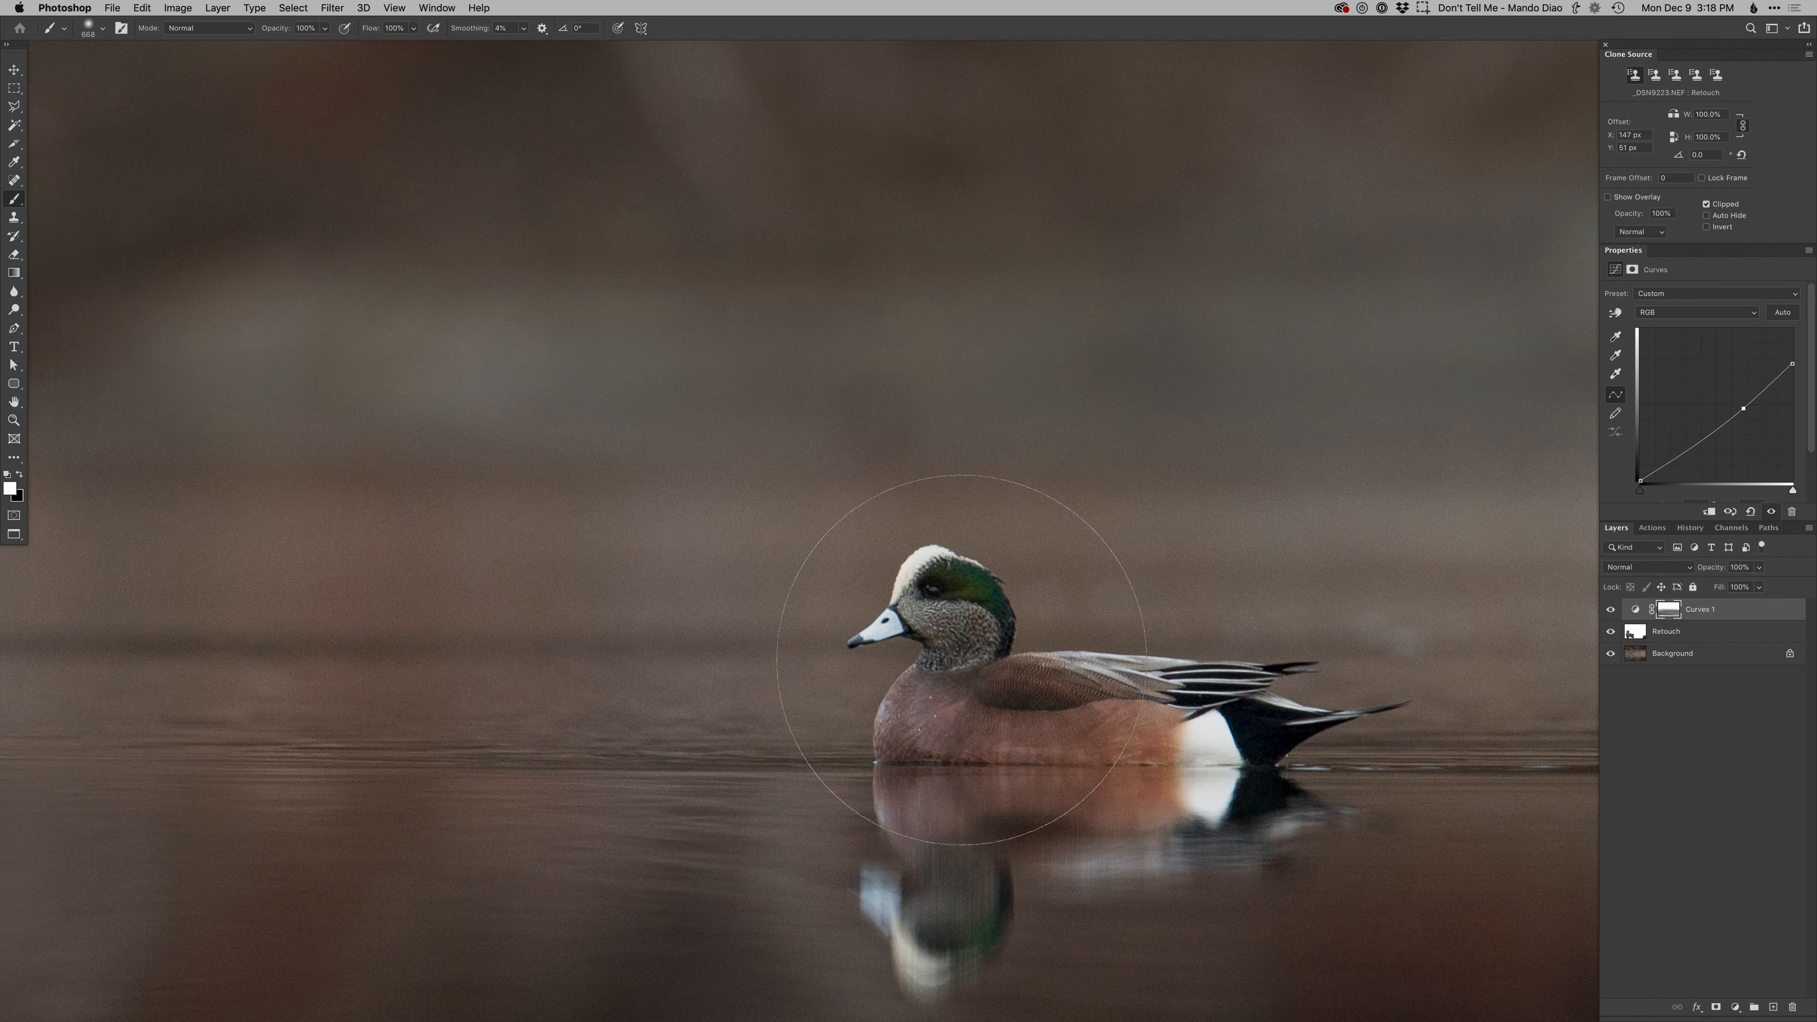
{"action": "right_click", "coordinate": [978, 722]}
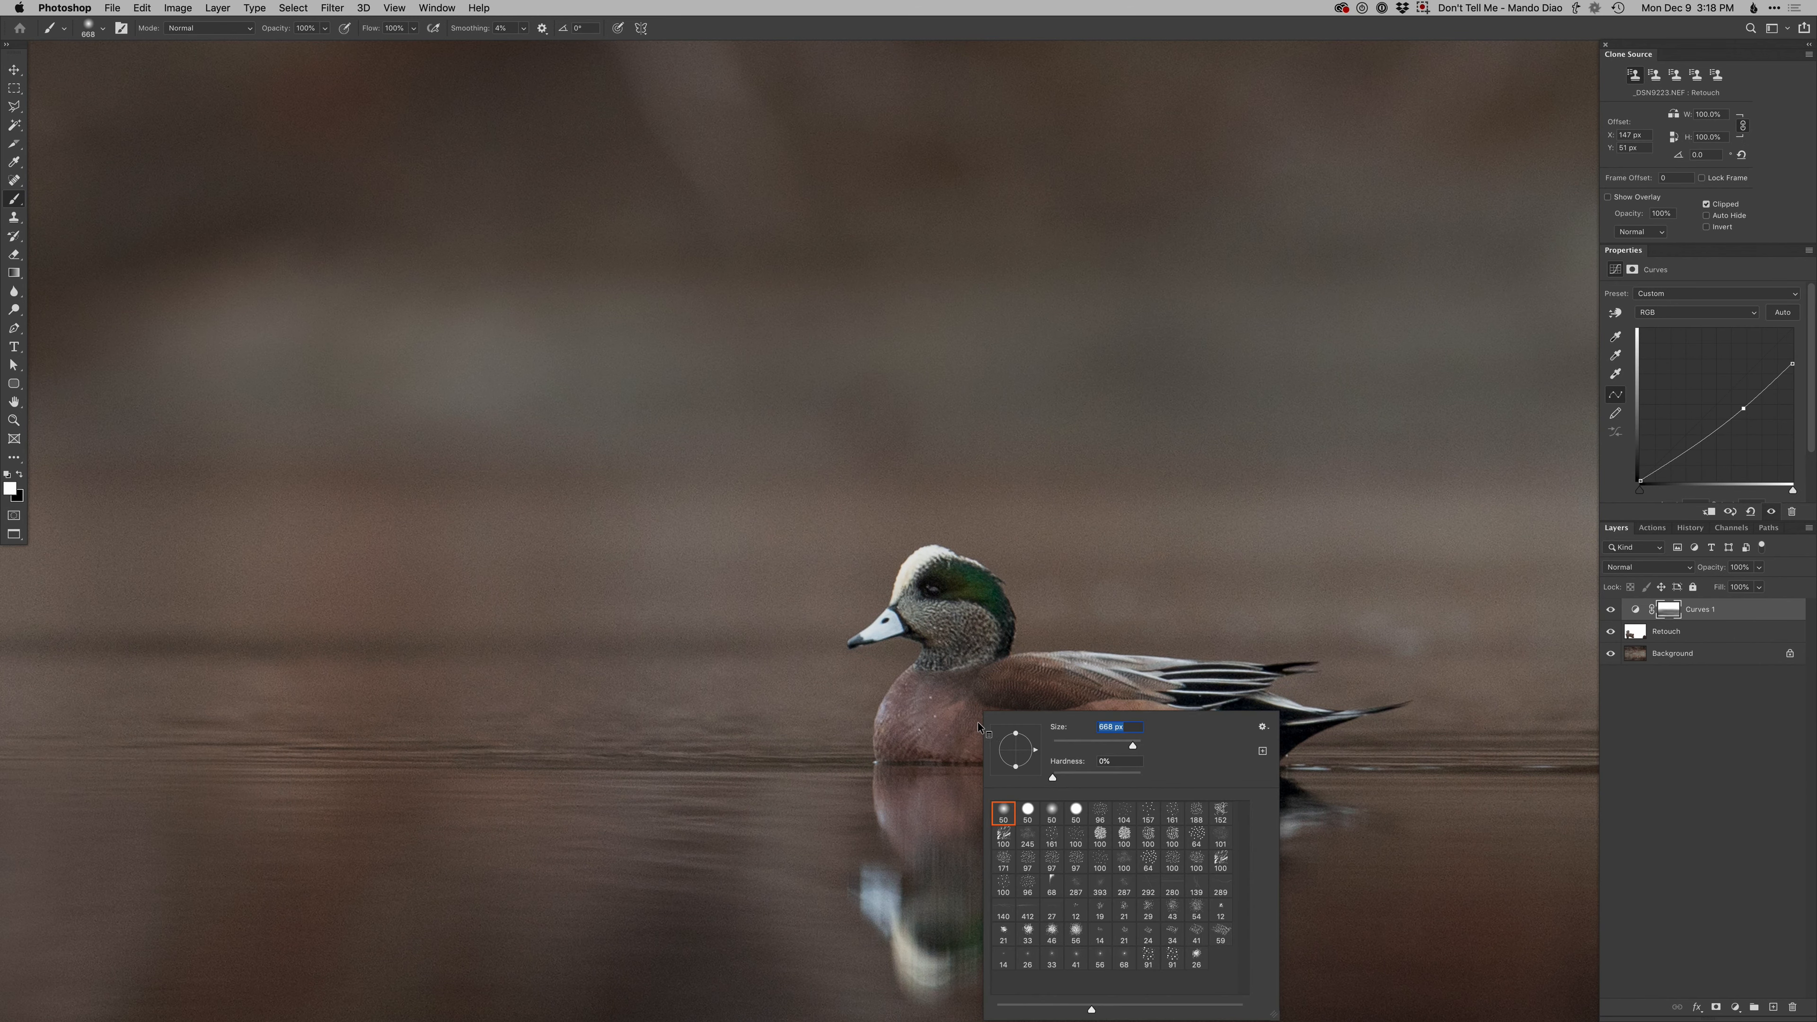
{"action": "left_click", "coordinate": [1003, 812]}
{"action": "left_click_drag", "start_coordinate": [938, 617], "coordinate": [915, 610]}
{"action": "key", "text": "x"}
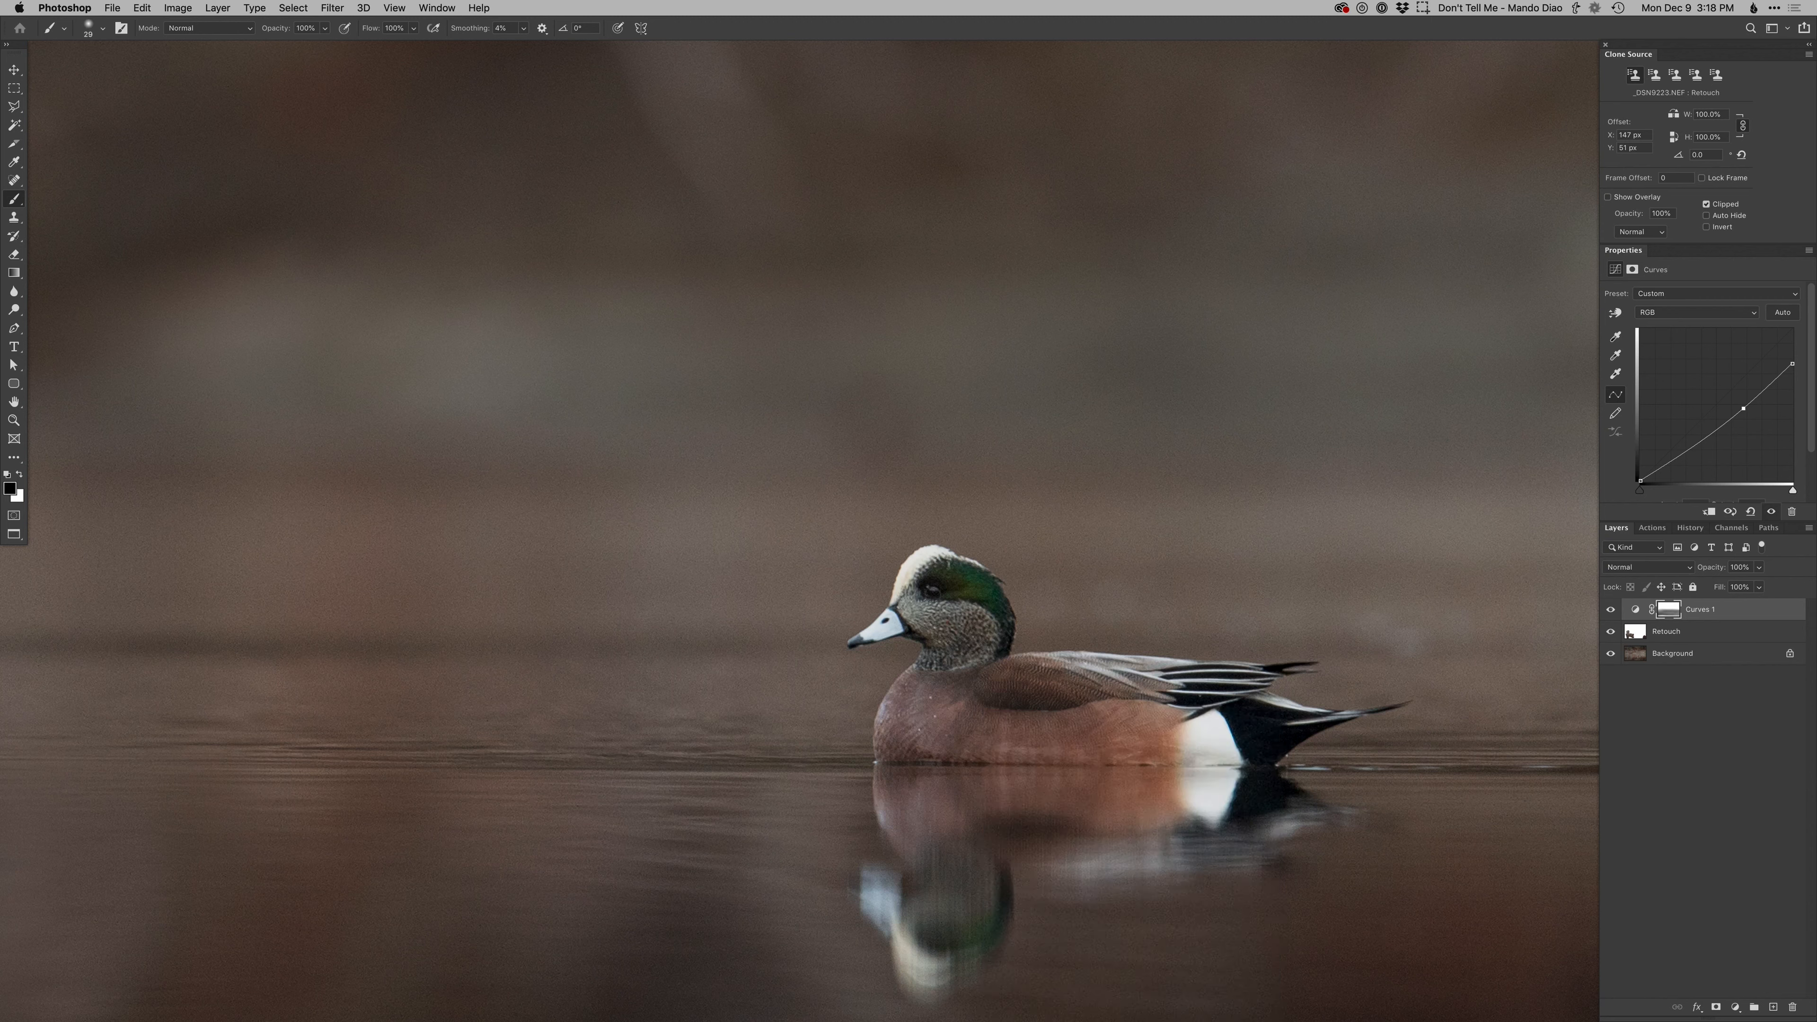
{"action": "mouse_move", "coordinate": [948, 573]}
{"action": "left_mouse_down"}
{"action": "mouse_move", "coordinate": [990, 587]}
{"action": "mouse_move", "coordinate": [985, 652]}
{"action": "mouse_move", "coordinate": [934, 571]}
{"action": "mouse_move", "coordinate": [871, 627]}
{"action": "mouse_move", "coordinate": [944, 610]}
{"action": "mouse_move", "coordinate": [889, 720]}
{"action": "mouse_move", "coordinate": [949, 653]}
{"action": "mouse_move", "coordinate": [929, 727]}
{"action": "mouse_move", "coordinate": [952, 698]}
{"action": "mouse_move", "coordinate": [913, 708]}
{"action": "mouse_move", "coordinate": [978, 657]}
{"action": "mouse_move", "coordinate": [976, 597]}
{"action": "mouse_move", "coordinate": [1027, 682]}
{"action": "mouse_move", "coordinate": [1298, 725]}
{"action": "mouse_move", "coordinate": [1236, 753]}
{"action": "mouse_move", "coordinate": [1150, 728]}
{"action": "mouse_move", "coordinate": [982, 736]}
{"action": "mouse_move", "coordinate": [1055, 737]}
{"action": "mouse_move", "coordinate": [1017, 694]}
{"action": "mouse_move", "coordinate": [1066, 686]}
{"action": "mouse_move", "coordinate": [943, 738]}
{"action": "mouse_move", "coordinate": [981, 760]}
{"action": "mouse_move", "coordinate": [934, 943]}
{"action": "mouse_move", "coordinate": [968, 926]}
{"action": "mouse_move", "coordinate": [927, 938]}
{"action": "left_mouse_up"}
{"action": "mouse_move", "coordinate": [950, 796]}
{"action": "left_mouse_down"}
{"action": "mouse_move", "coordinate": [1042, 830]}
{"action": "mouse_move", "coordinate": [1212, 798]}
{"action": "mouse_move", "coordinate": [923, 756]}
{"action": "mouse_move", "coordinate": [903, 792]}
{"action": "left_mouse_up"}
{"action": "mouse_move", "coordinate": [908, 724]}
{"action": "left_mouse_down"}
{"action": "mouse_move", "coordinate": [891, 741]}
{"action": "mouse_move", "coordinate": [955, 705]}
{"action": "left_mouse_up"}
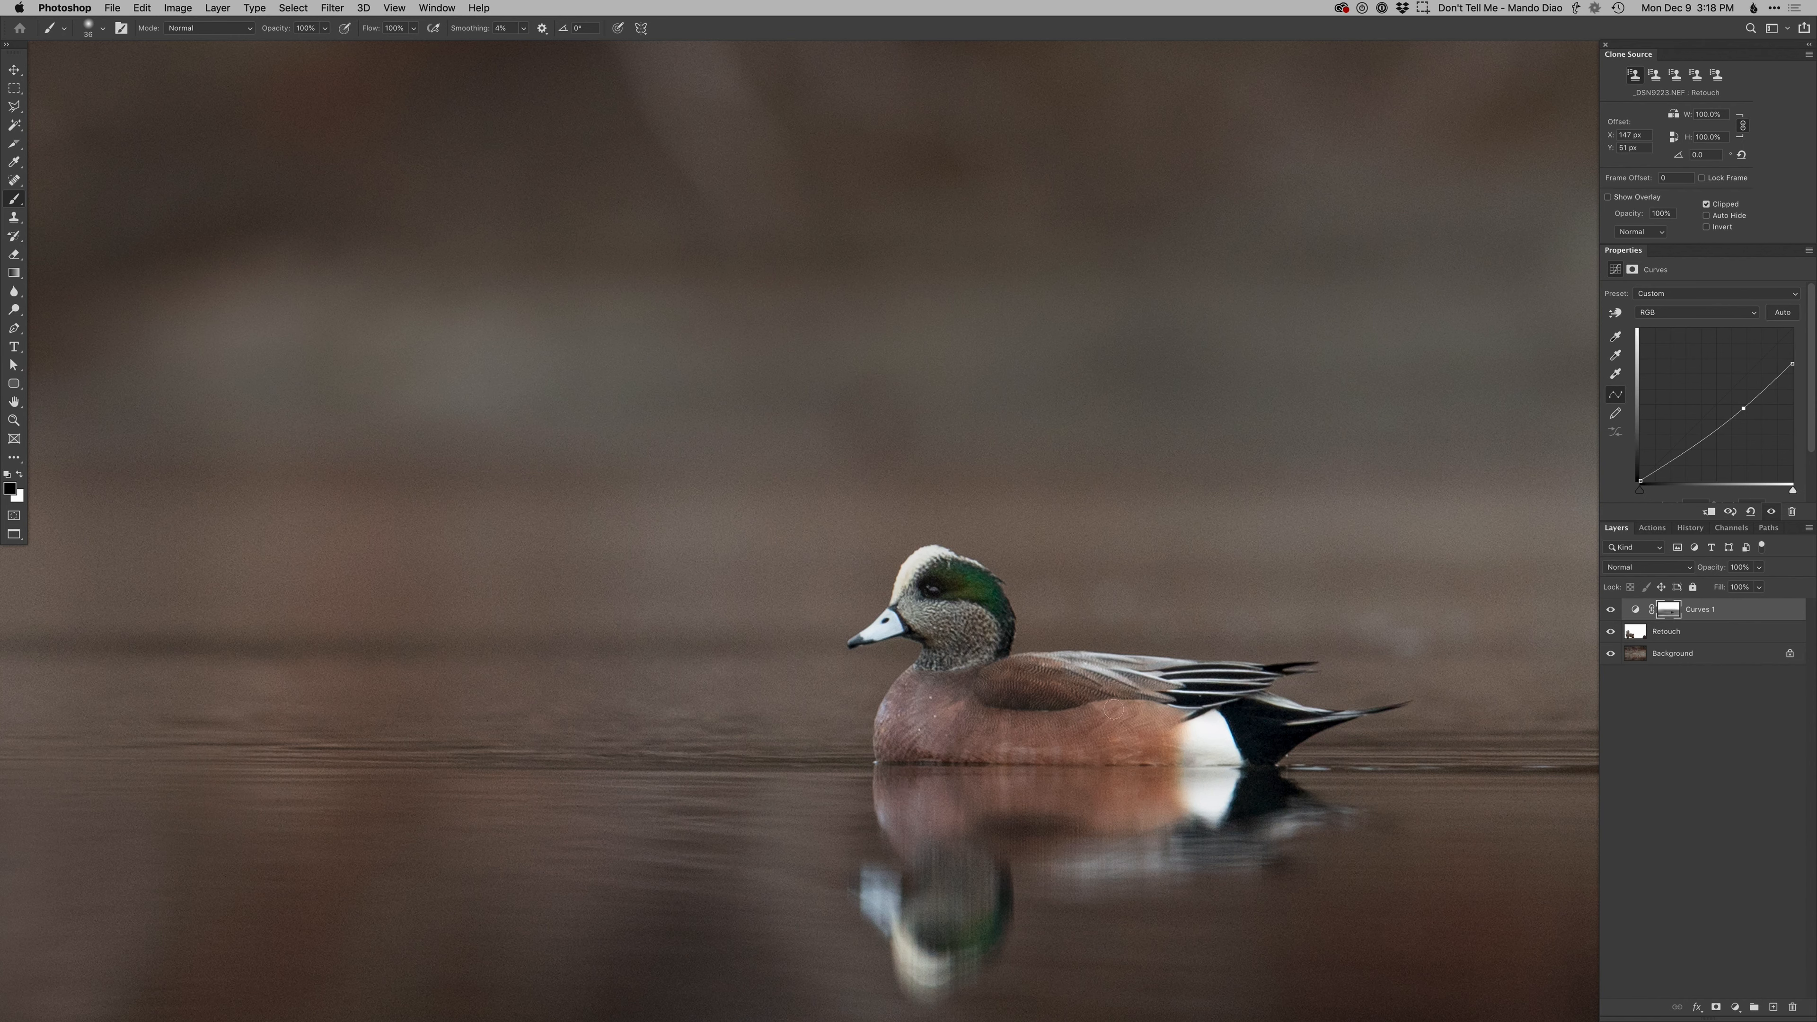
Add a second Curves layer that raises the red channel, and invert its mask to black
{"action": "key", "text": "super+m"}
{"action": "key", "text": "Return"}
{"action": "key", "text": "alt+5"}
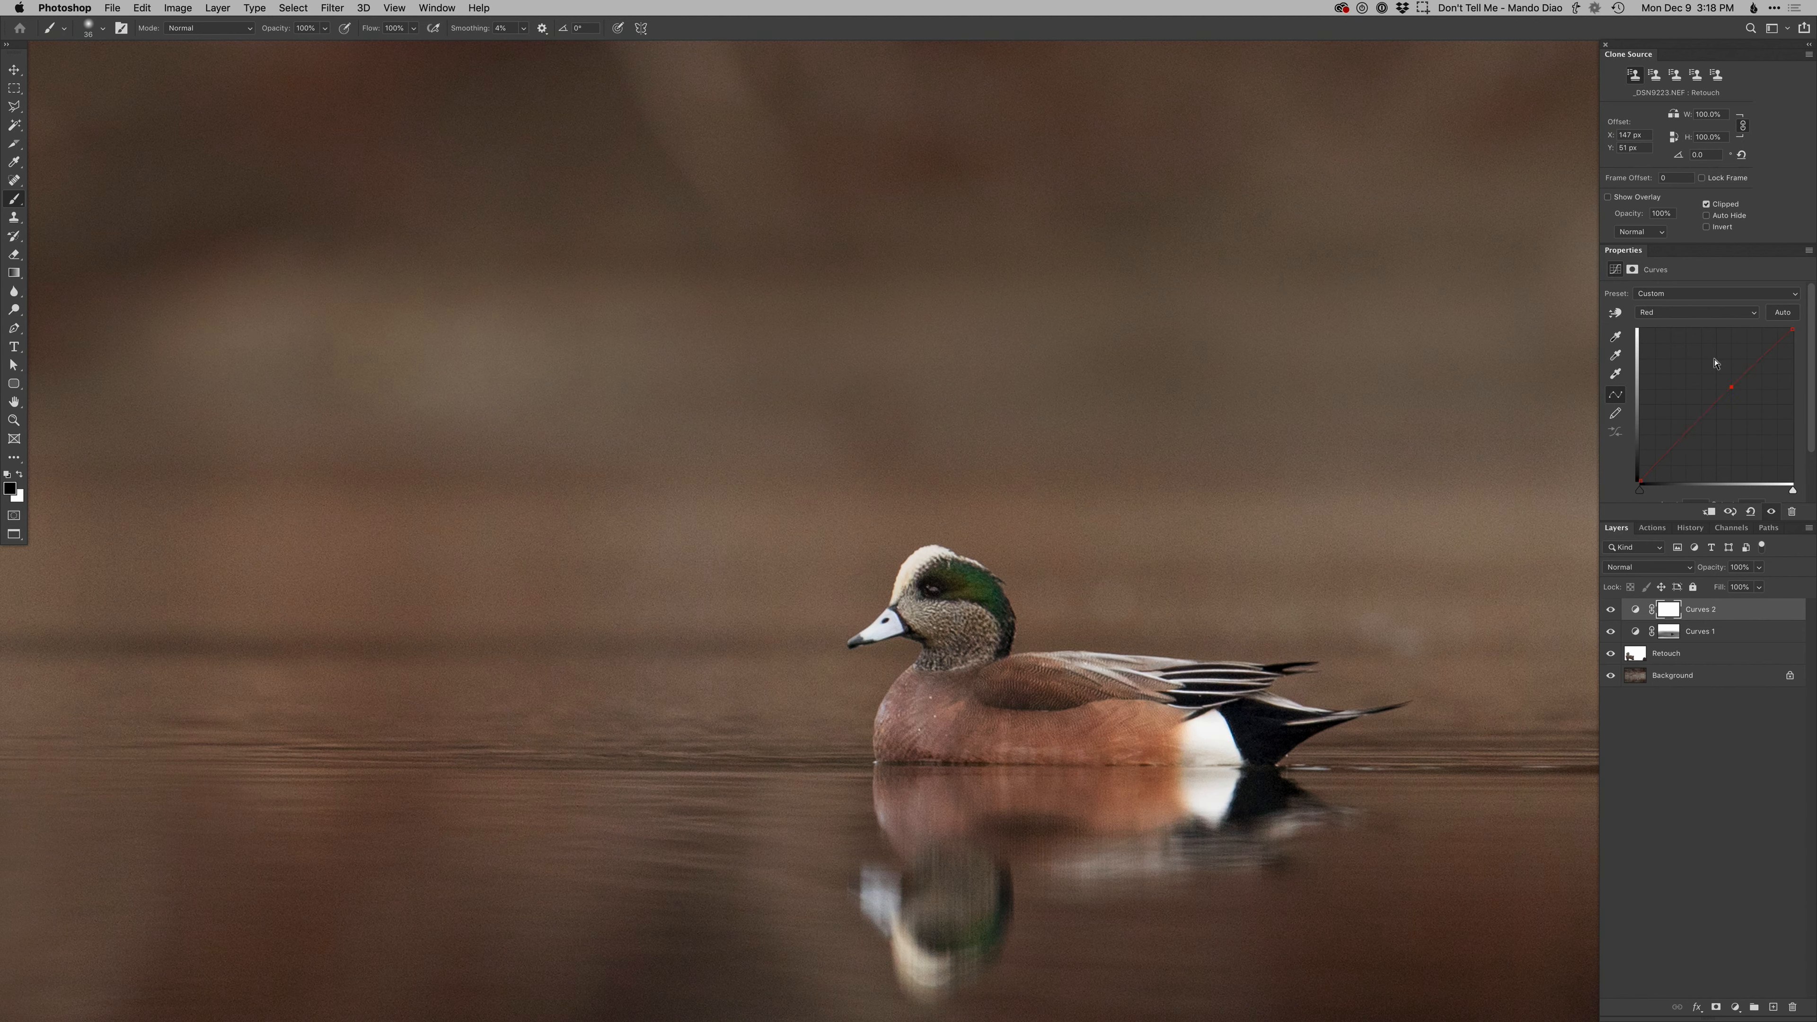
{"action": "key", "text": "super+i"}
Paint white with a soft round brush on the red curve's mask to warm the duck's body
{"action": "right_click", "coordinate": [983, 670]}
{"action": "left_click", "coordinate": [1015, 770]}
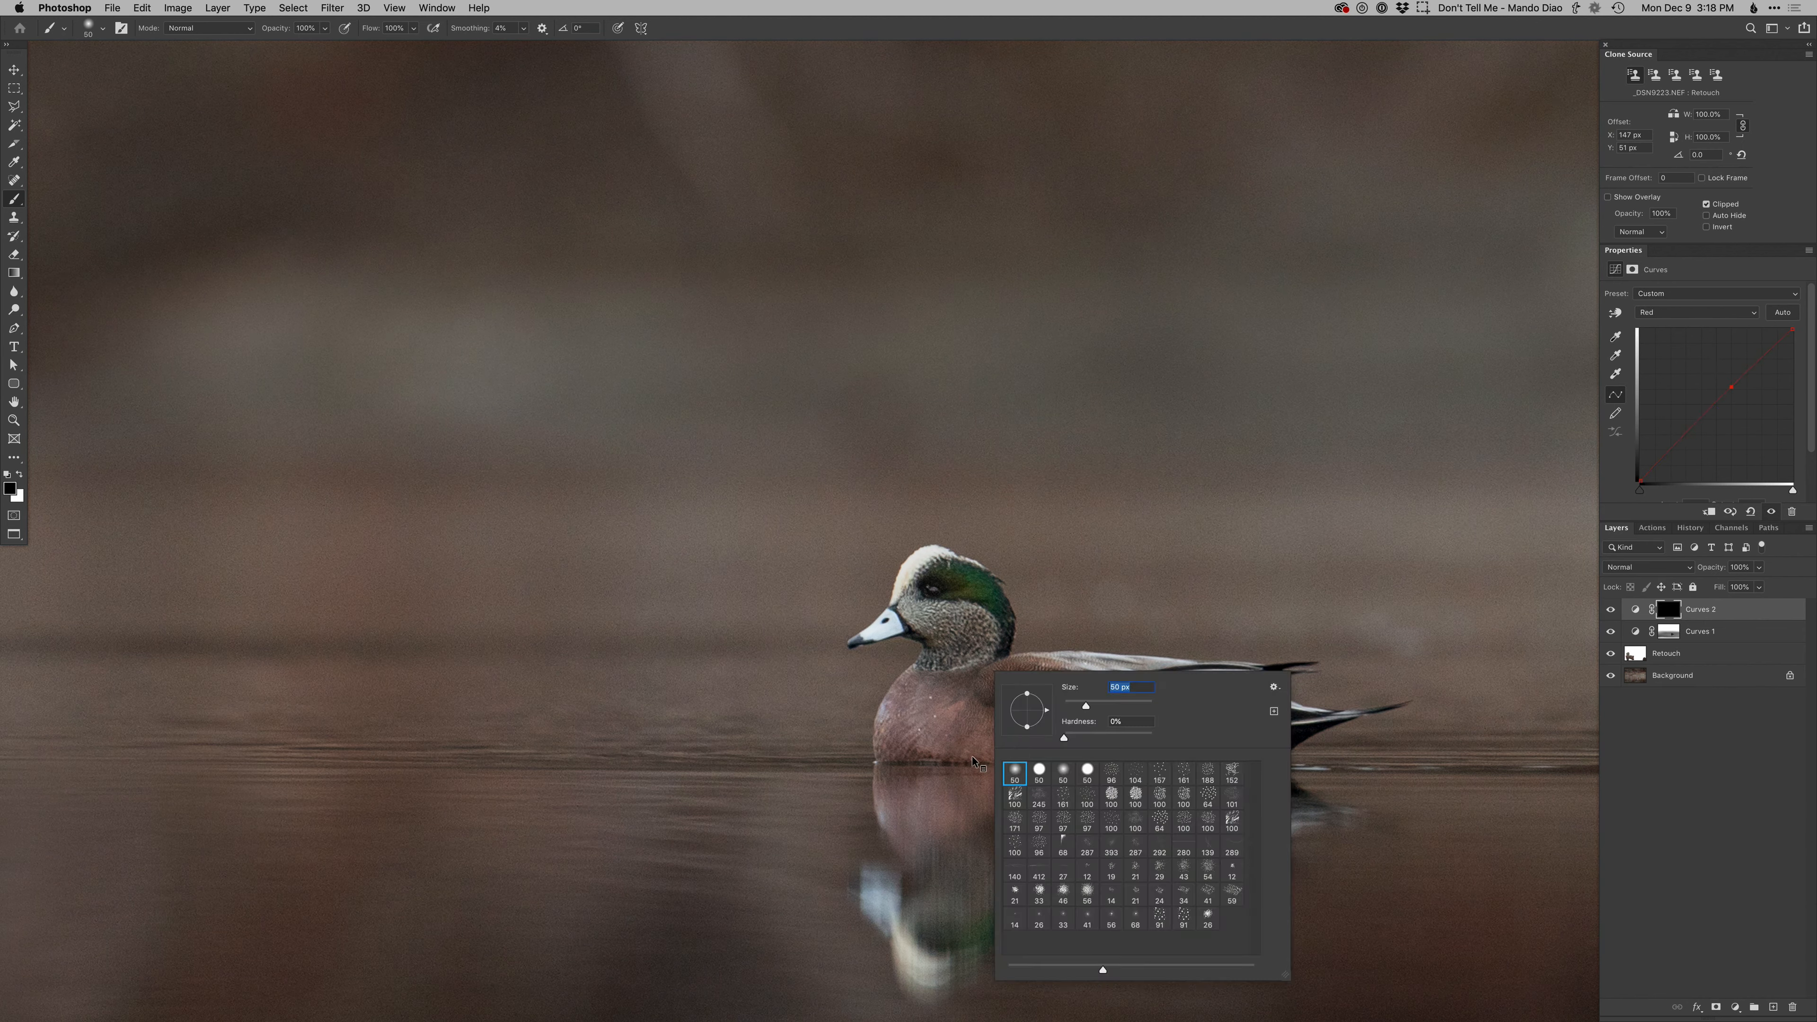
{"action": "left_click_drag", "start_coordinate": [978, 760], "coordinate": [941, 666]}
{"action": "key", "text": "x"}
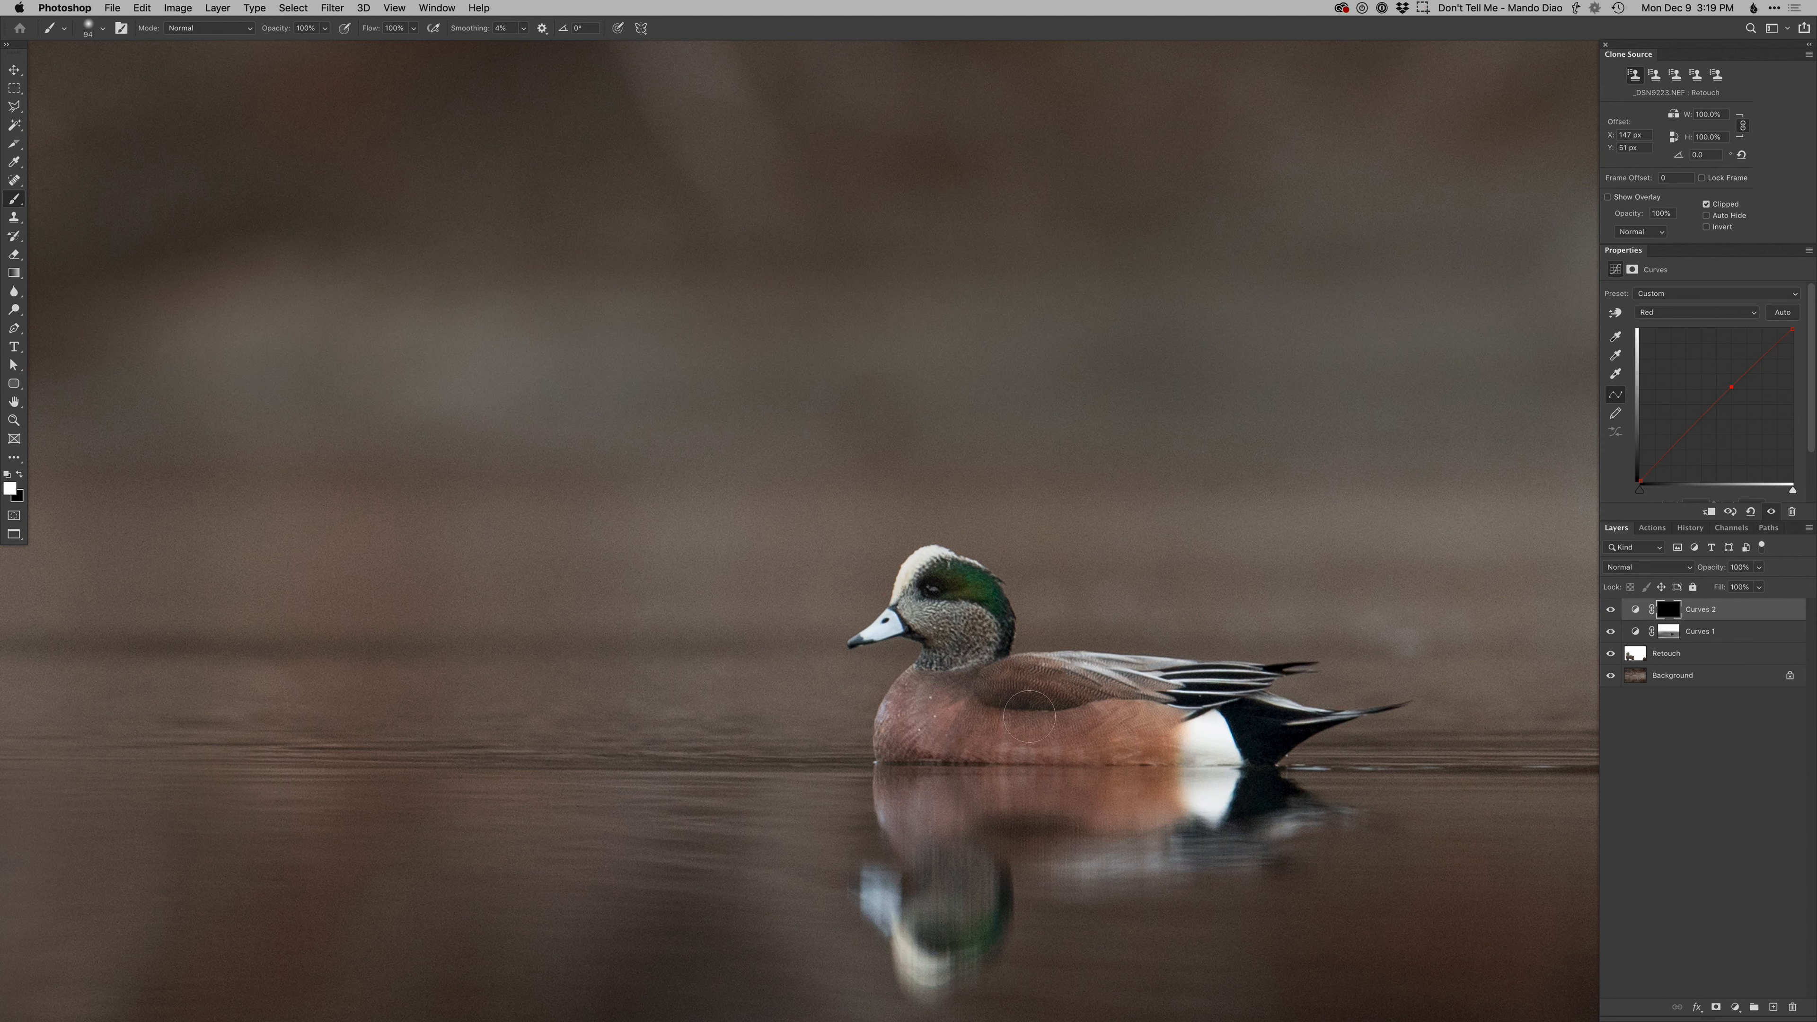
{"action": "left_click_drag", "start_coordinate": [1078, 749], "coordinate": [1023, 718]}
Add a third Curves layer that brightens the highlights with an anchor point in the shadows, and invert its mask
{"action": "key", "text": "super+shift+m"}
{"action": "key", "text": "Return"}
{"action": "left_click_drag", "start_coordinate": [1753, 364], "coordinate": [1746, 356]}
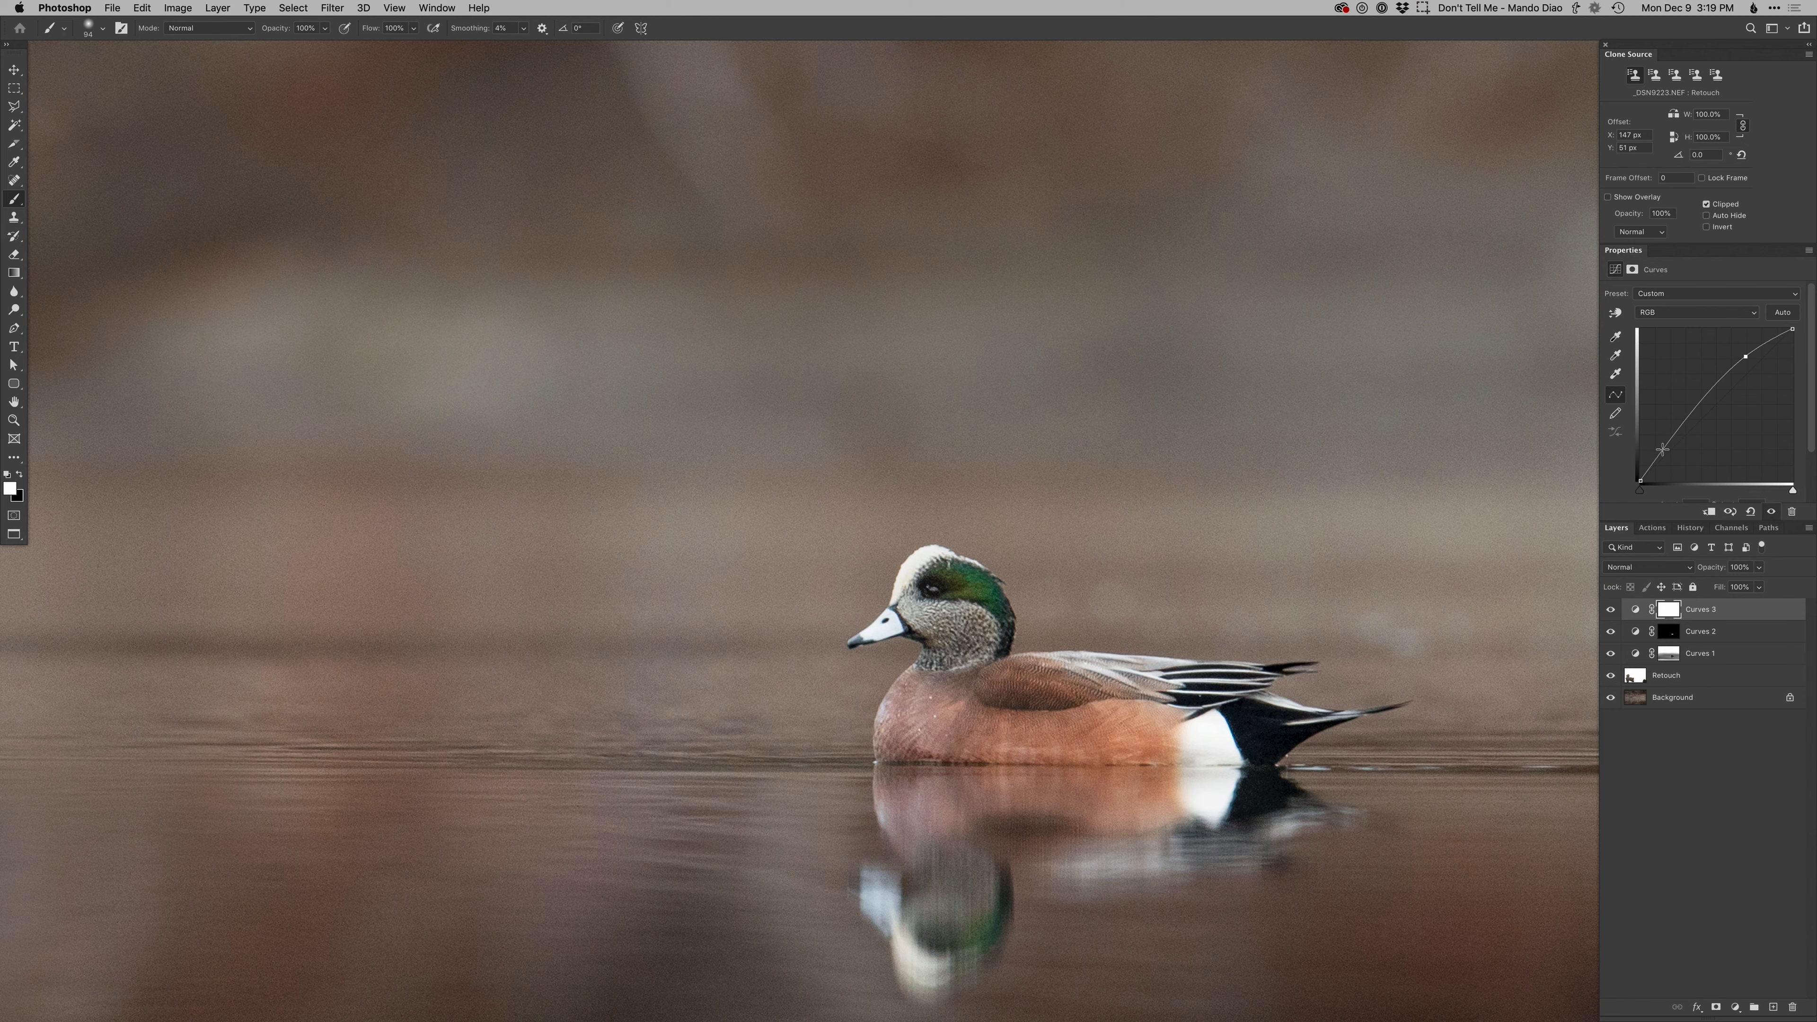
{"action": "left_click", "coordinate": [1661, 454]}
{"action": "key", "text": "super+i"}
Paint on the brightening curve's mask to reveal it on the duck's head and its reflection in the water
{"action": "mouse_move", "coordinate": [957, 600]}
{"action": "left_mouse_down"}
{"action": "mouse_move", "coordinate": [934, 631]}
{"action": "mouse_move", "coordinate": [949, 621]}
{"action": "mouse_move", "coordinate": [964, 655]}
{"action": "left_mouse_up"}
{"action": "mouse_move", "coordinate": [966, 585]}
{"action": "left_mouse_down"}
{"action": "mouse_move", "coordinate": [981, 615]}
{"action": "mouse_move", "coordinate": [1001, 609]}
{"action": "mouse_move", "coordinate": [983, 654]}
{"action": "left_mouse_up"}
{"action": "left_click_drag", "start_coordinate": [967, 845], "coordinate": [962, 818]}
{"action": "mouse_move", "coordinate": [942, 881]}
{"action": "left_mouse_down"}
{"action": "mouse_move", "coordinate": [961, 881]}
{"action": "mouse_move", "coordinate": [918, 900]}
{"action": "mouse_move", "coordinate": [954, 854]}
{"action": "mouse_move", "coordinate": [933, 879]}
{"action": "mouse_move", "coordinate": [943, 906]}
{"action": "left_mouse_up"}
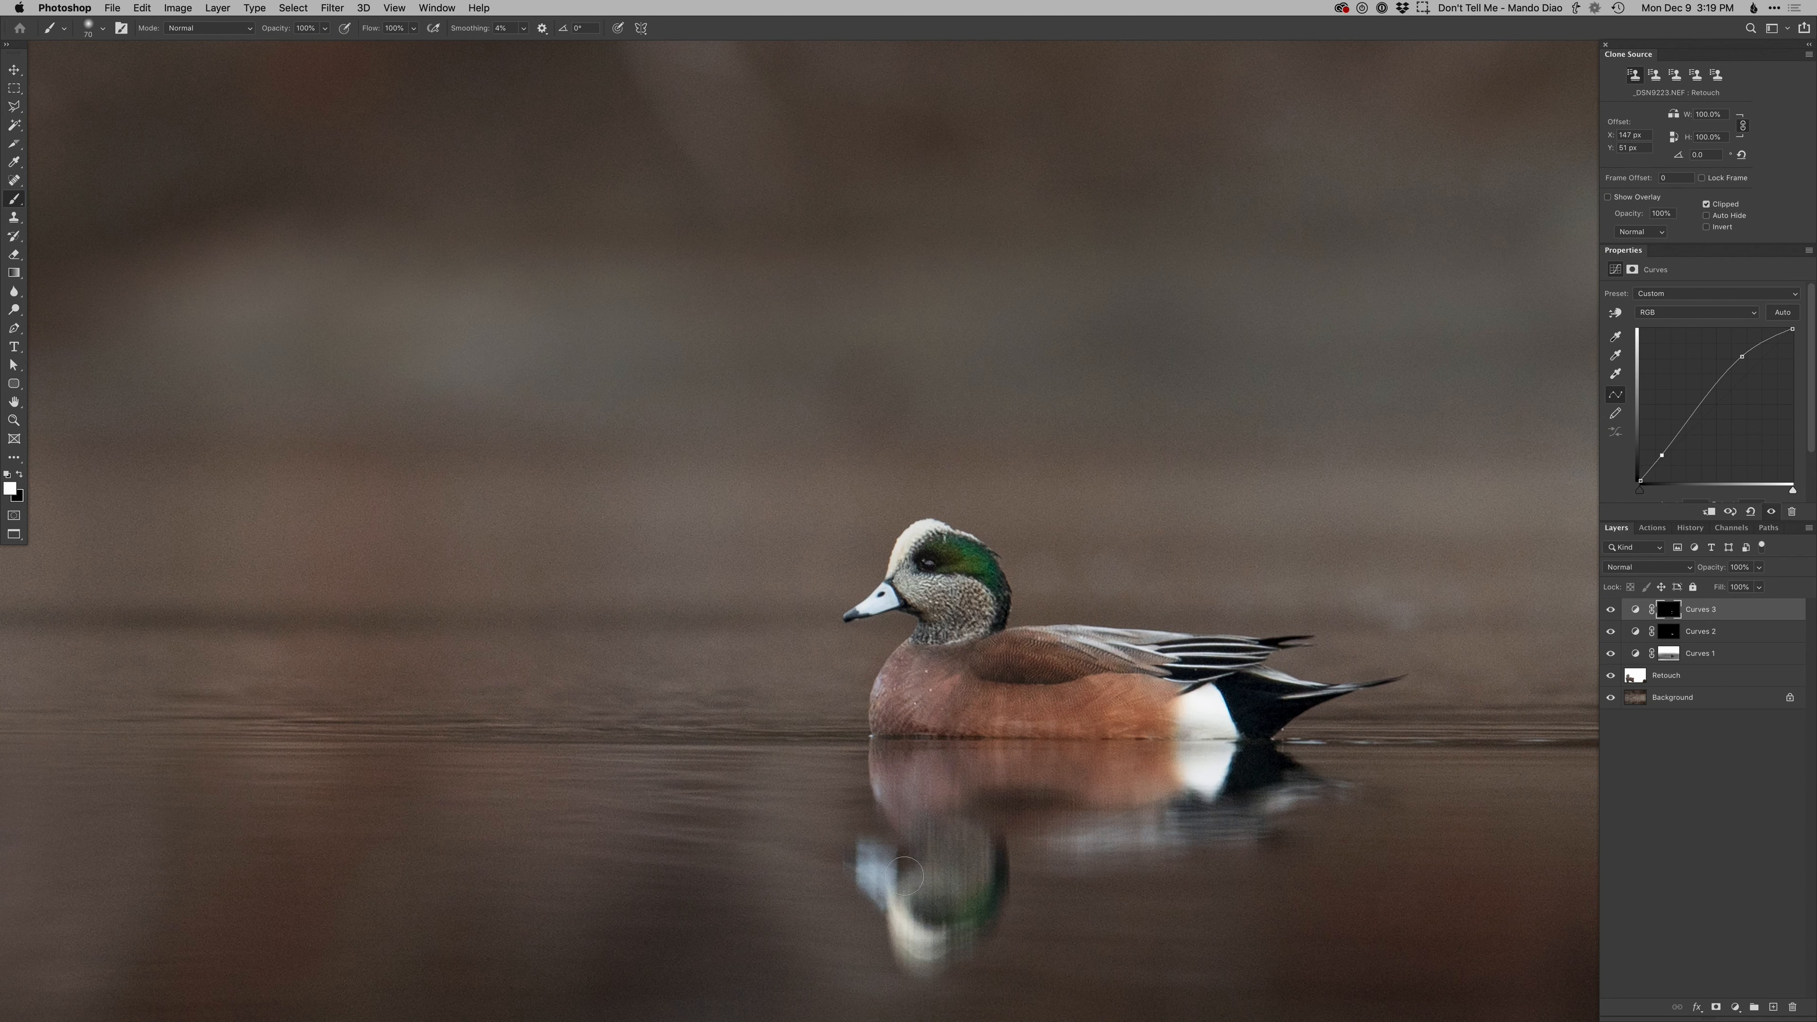
{"action": "key", "text": "x"}
{"action": "left_click_drag", "start_coordinate": [928, 623], "coordinate": [916, 623]}
Add a Dodge curves layer and paint its mask to brighten the duck's eye
{"action": "key", "text": "super+F1"}
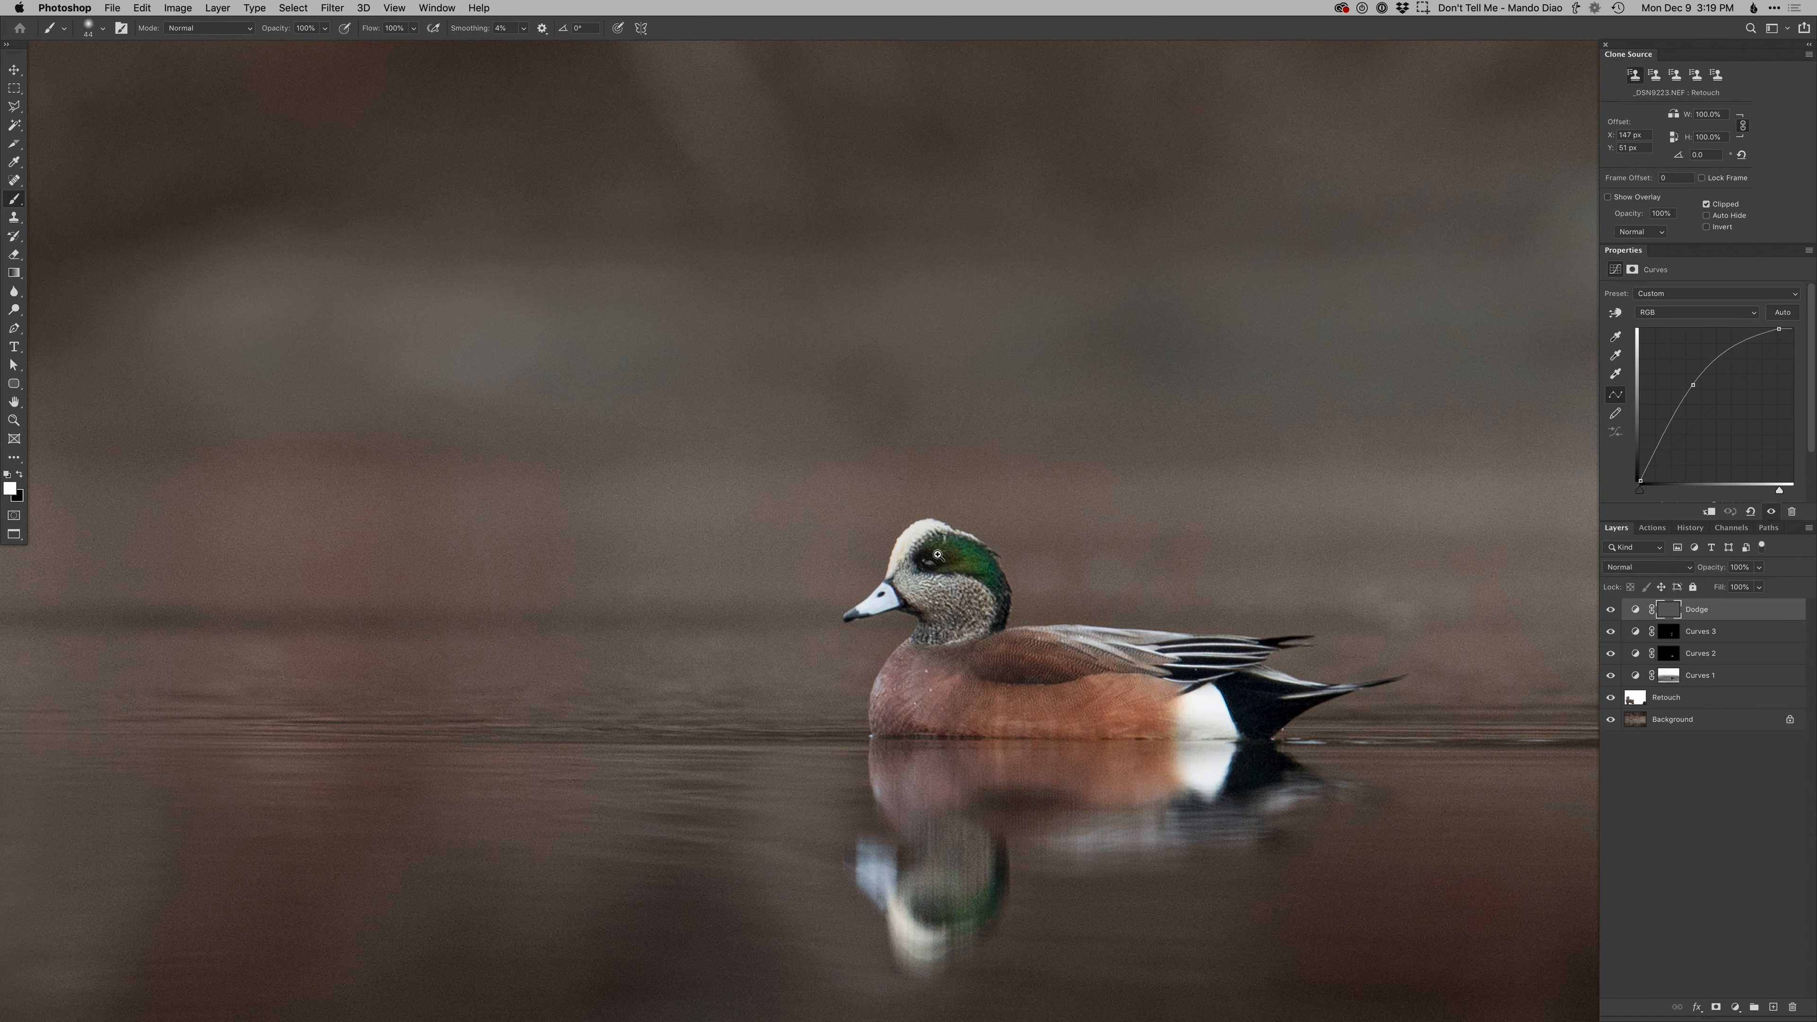
{"action": "left_click", "coordinate": [938, 555], "text": "super"}
{"action": "mouse_move", "coordinate": [938, 562]}
{"action": "left_mouse_down"}
{"action": "mouse_move", "coordinate": [897, 558]}
{"action": "mouse_move", "coordinate": [932, 560]}
{"action": "left_mouse_up"}
{"action": "key", "text": "super+0"}
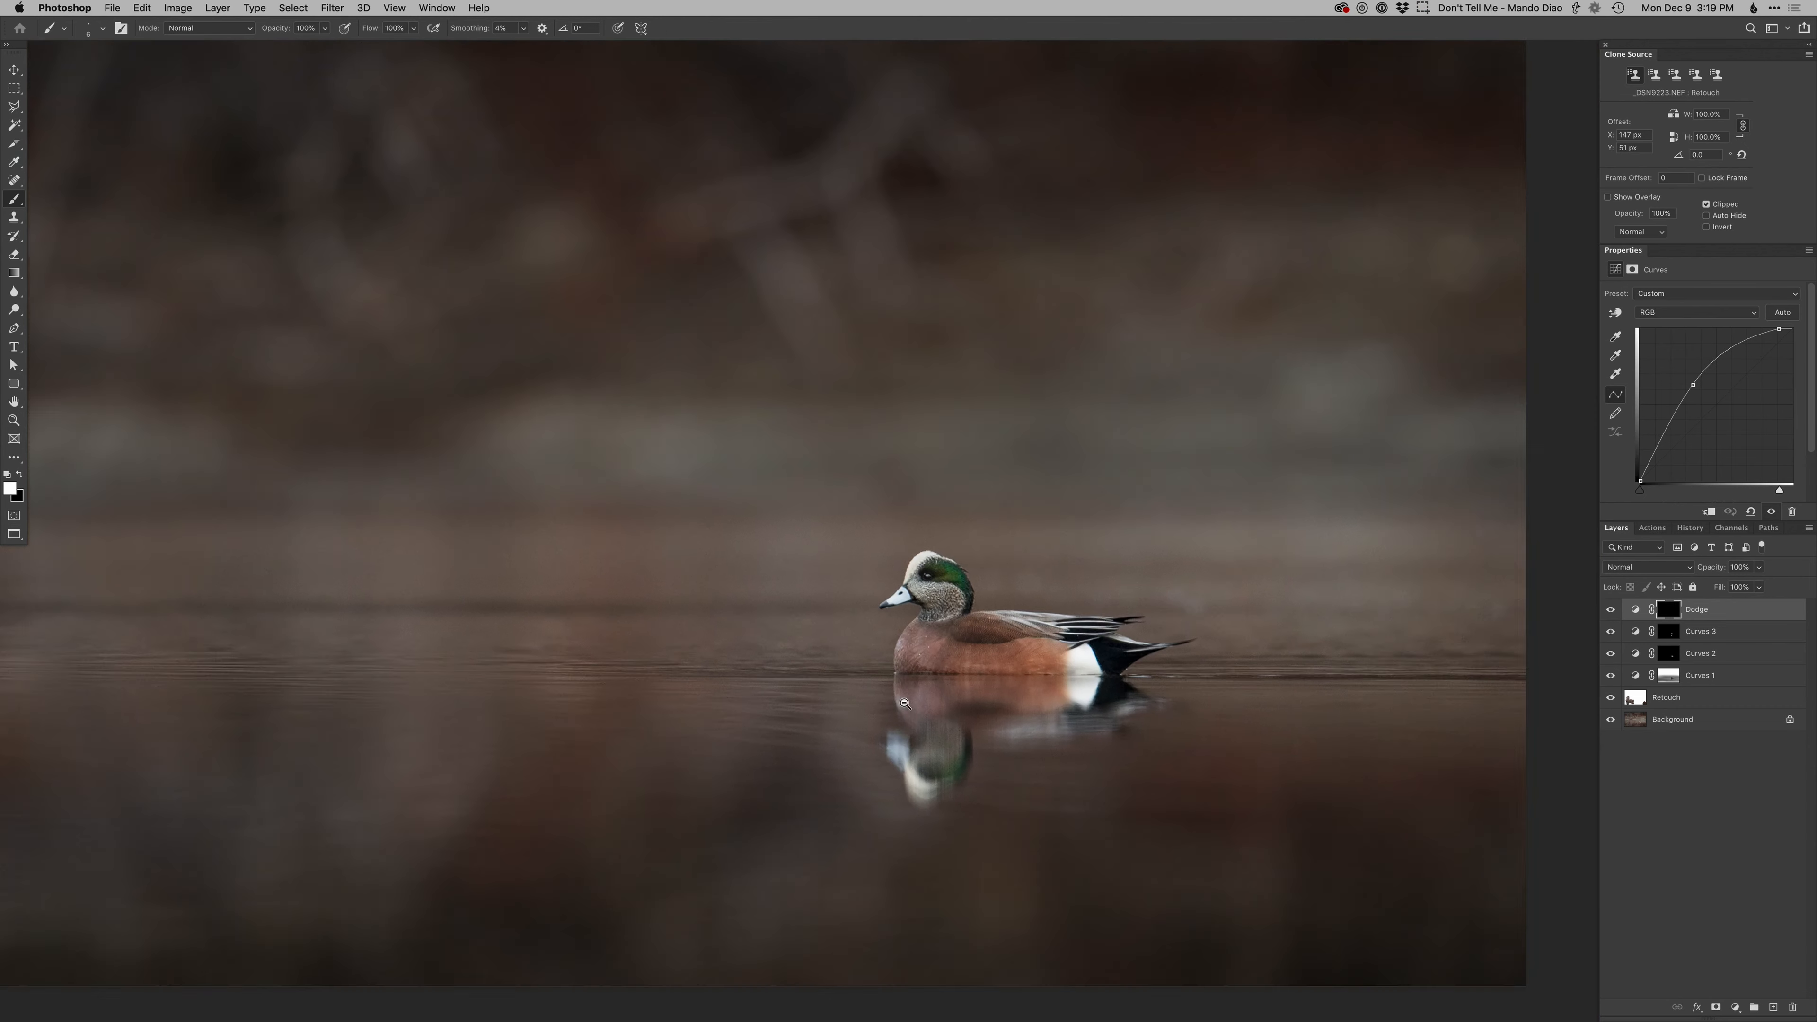
{"action": "key", "text": "super+0"}
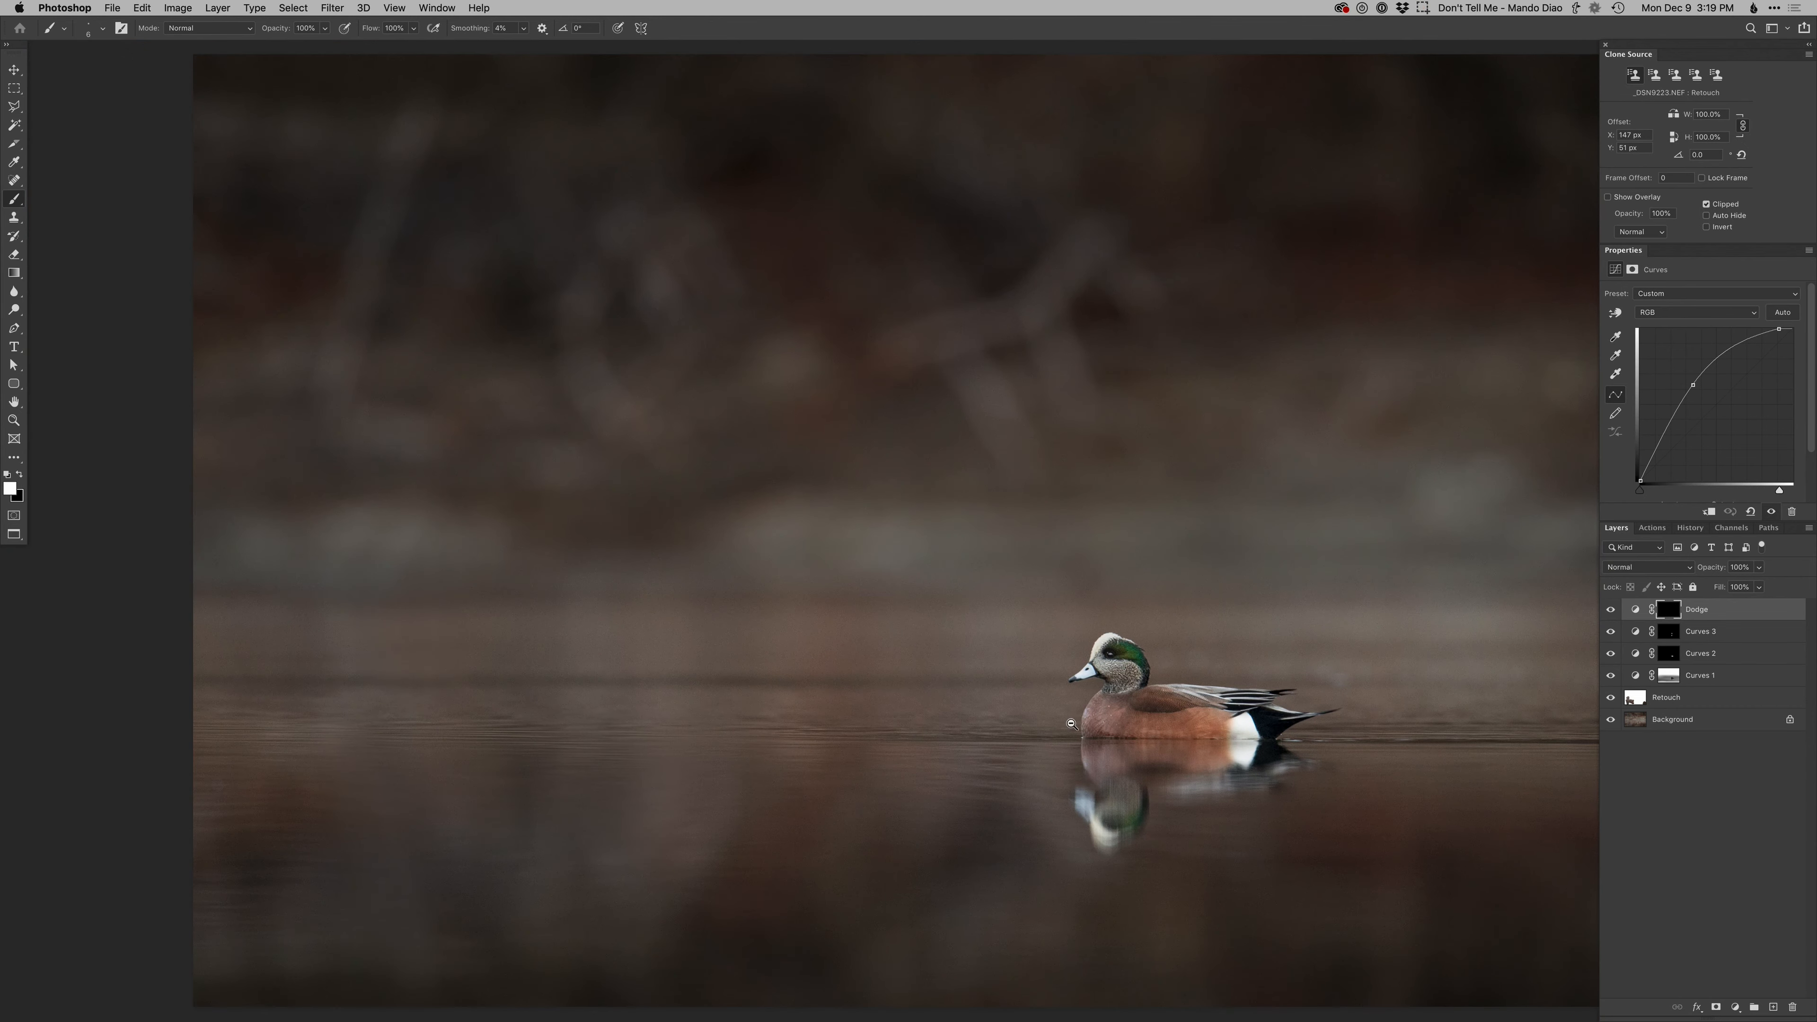
{"action": "left_click", "coordinate": [1073, 725], "text": "alt"}
{"action": "left_click_drag", "start_coordinate": [1071, 763], "coordinate": [1048, 765]}
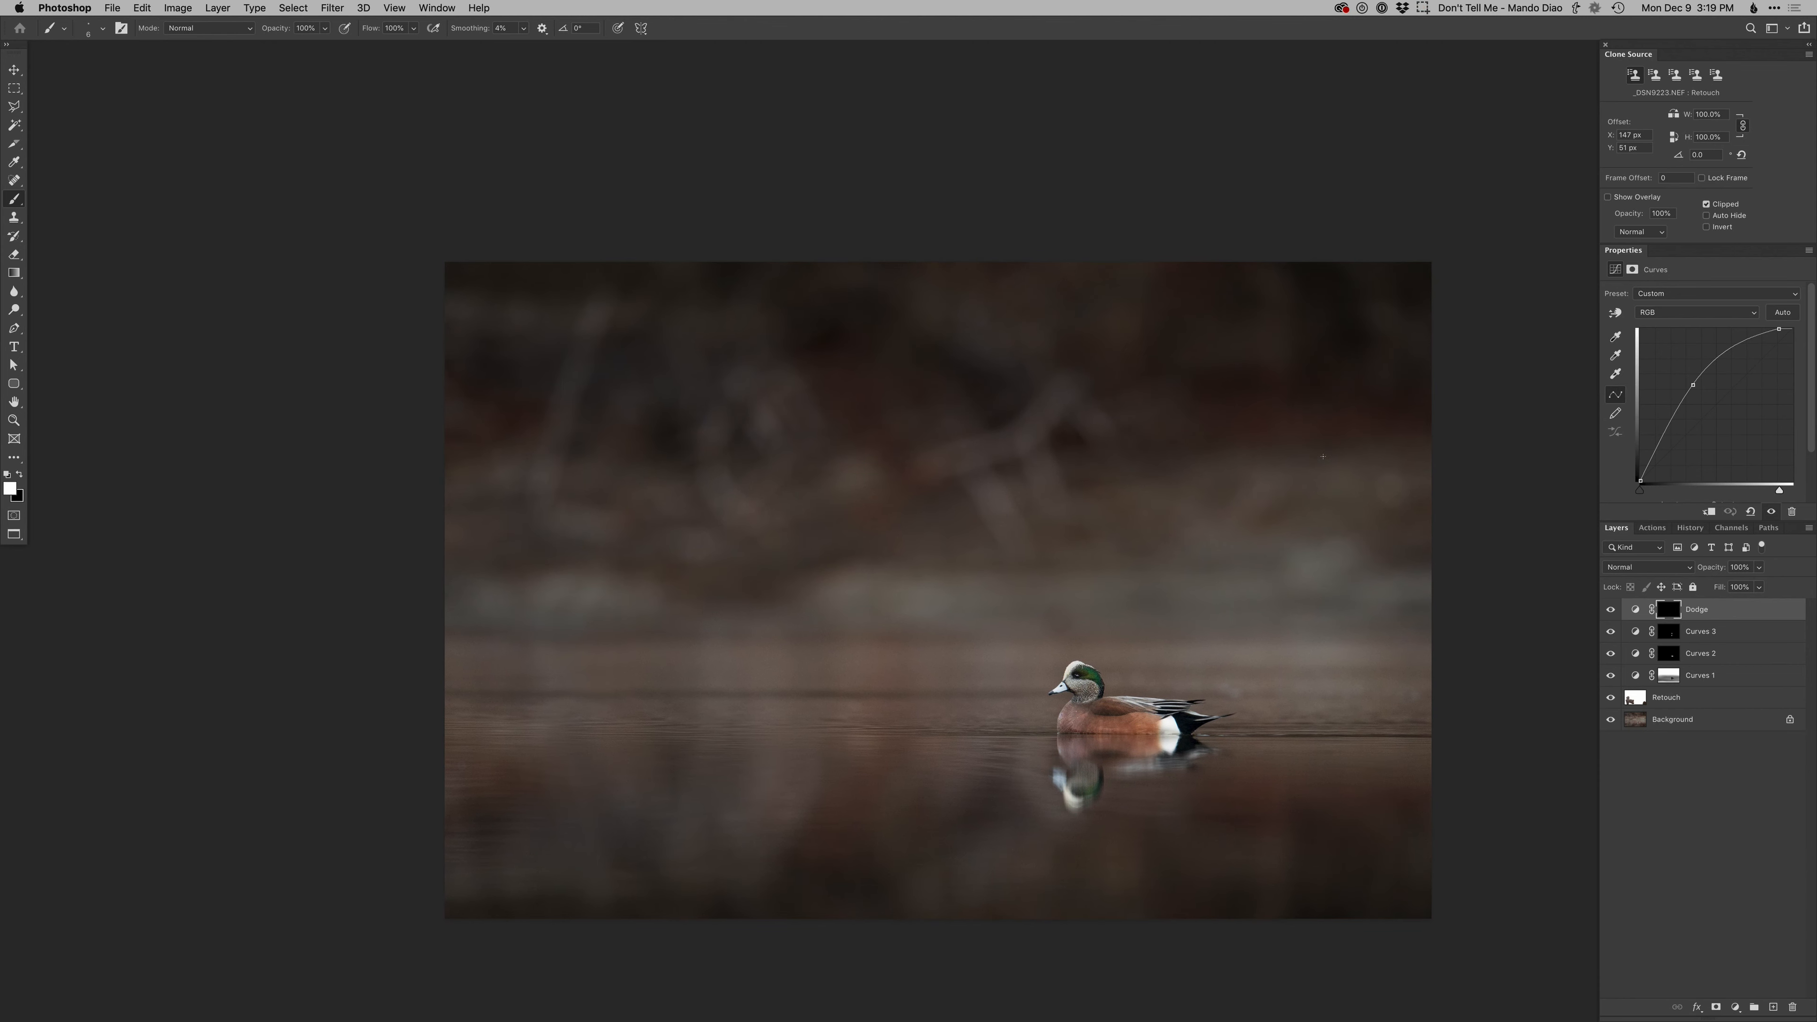
Add a Hue/Saturation adjustment layer named sat and raise its master saturation to about +8
{"action": "key", "text": "ctrl+super+u"}
{"action": "type", "text": "sat"}
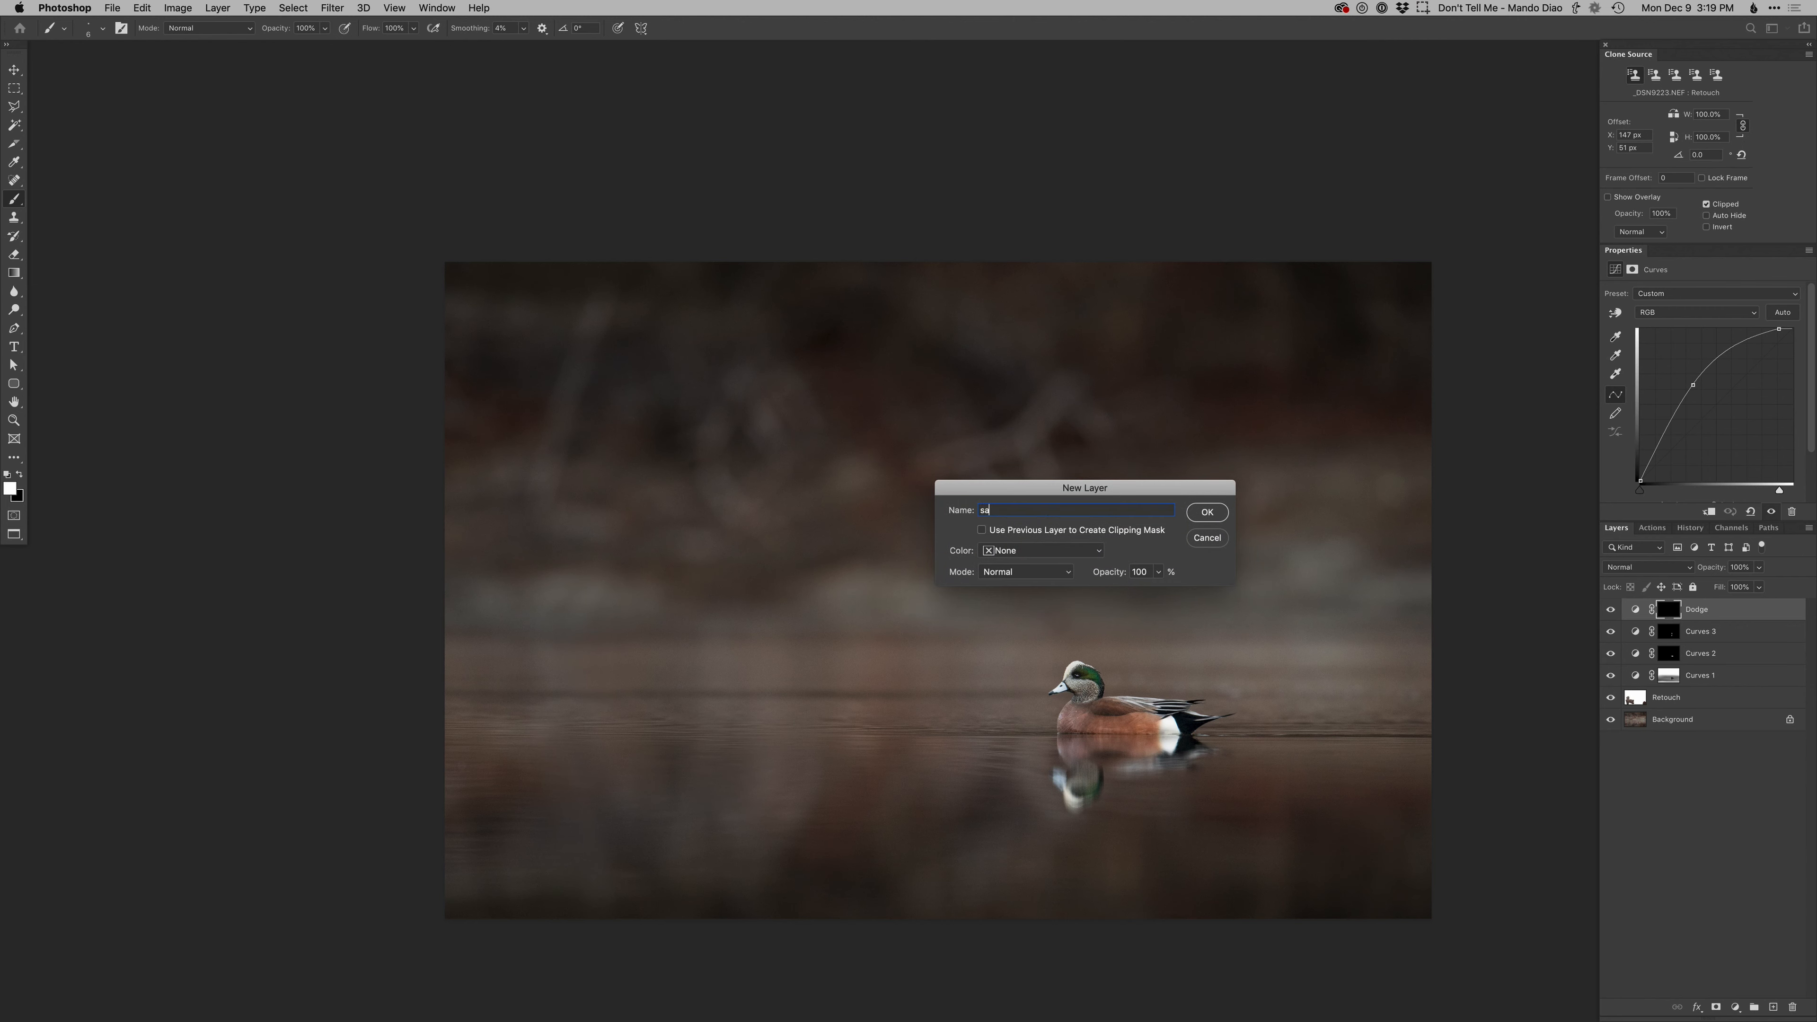
{"action": "key", "text": "Return"}
{"action": "left_click_drag", "start_coordinate": [1703, 374], "coordinate": [1711, 376]}
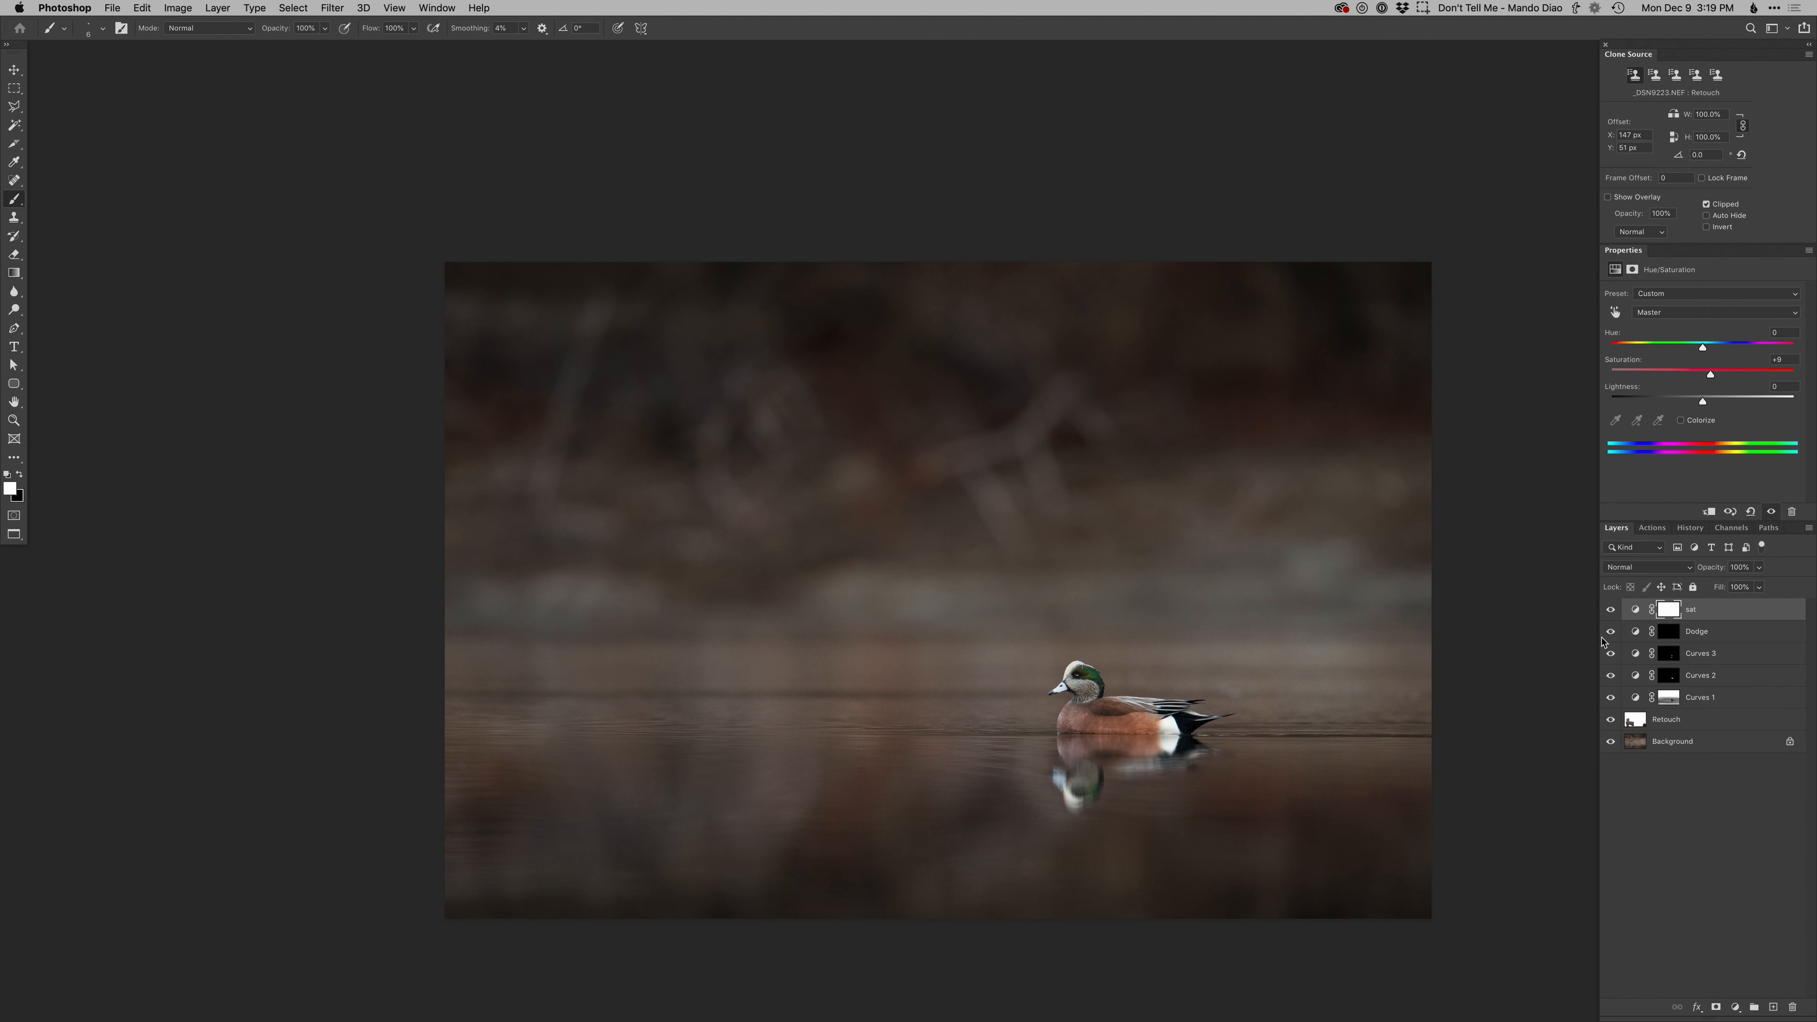
Add a gentle S-shaped Curves layer named contrast above the sat layer and reduce its opacity
{"action": "key", "text": "F3"}
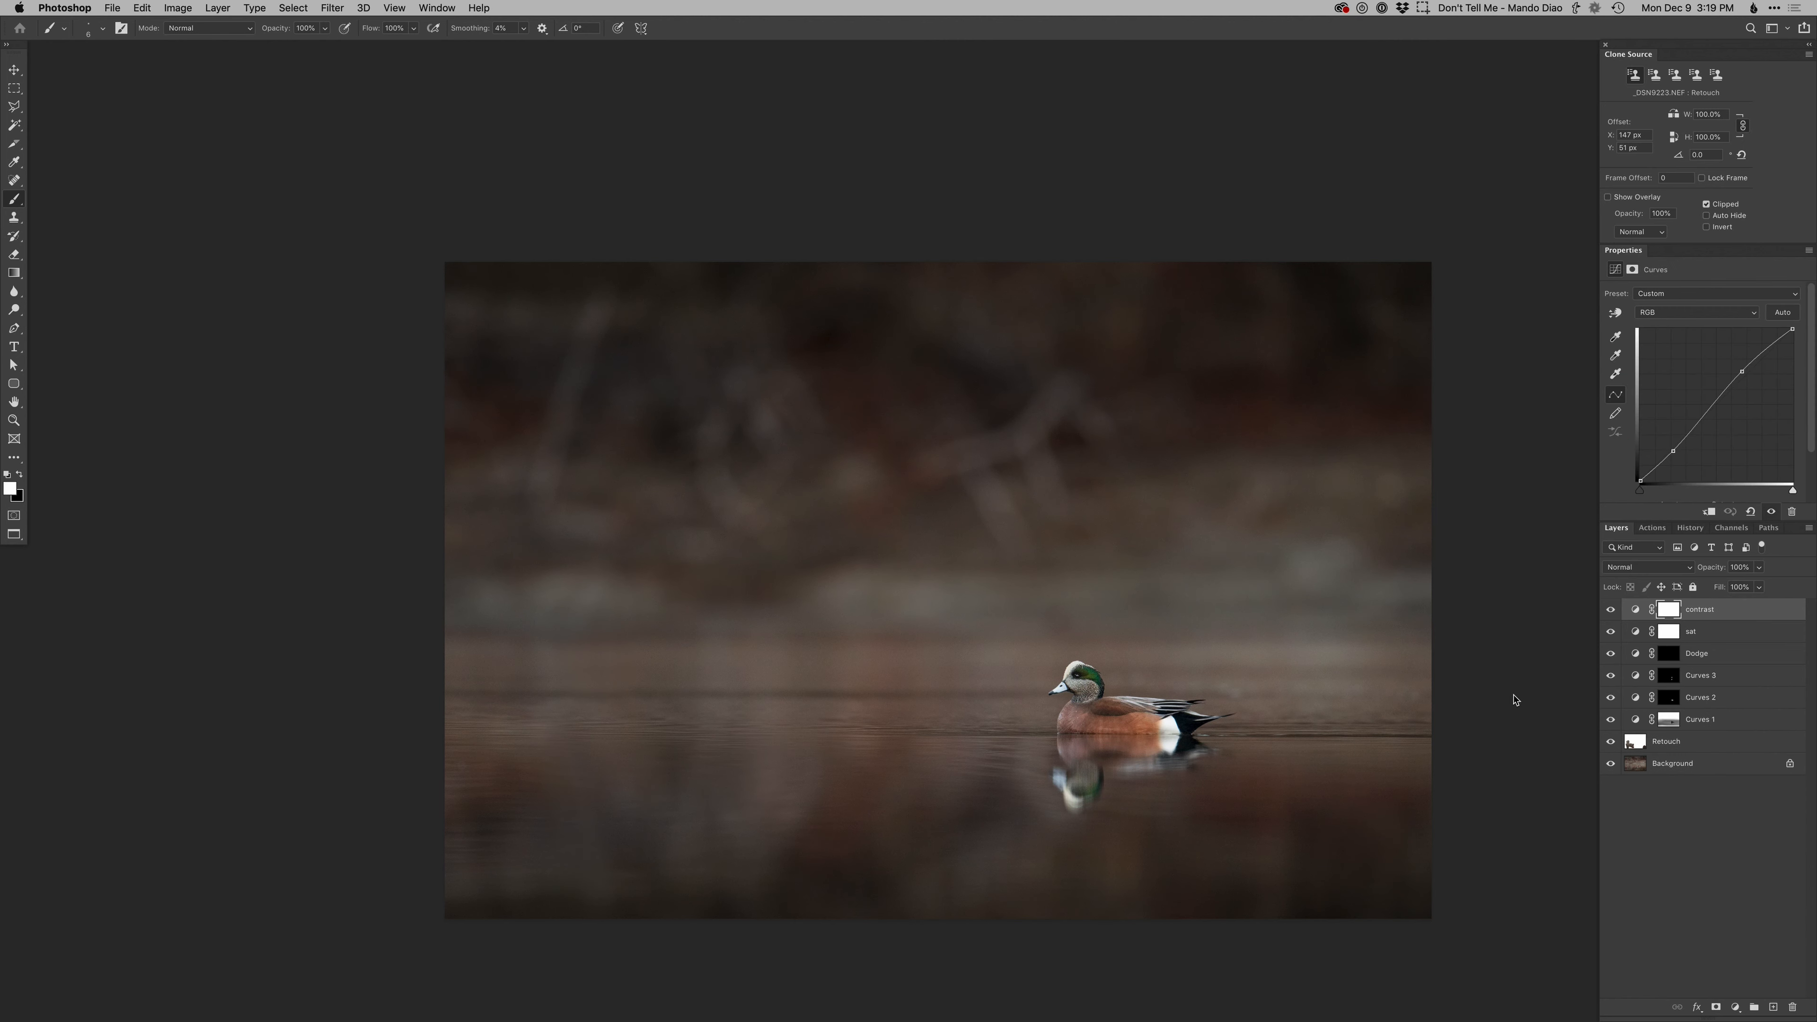
{"action": "key", "text": "v"}
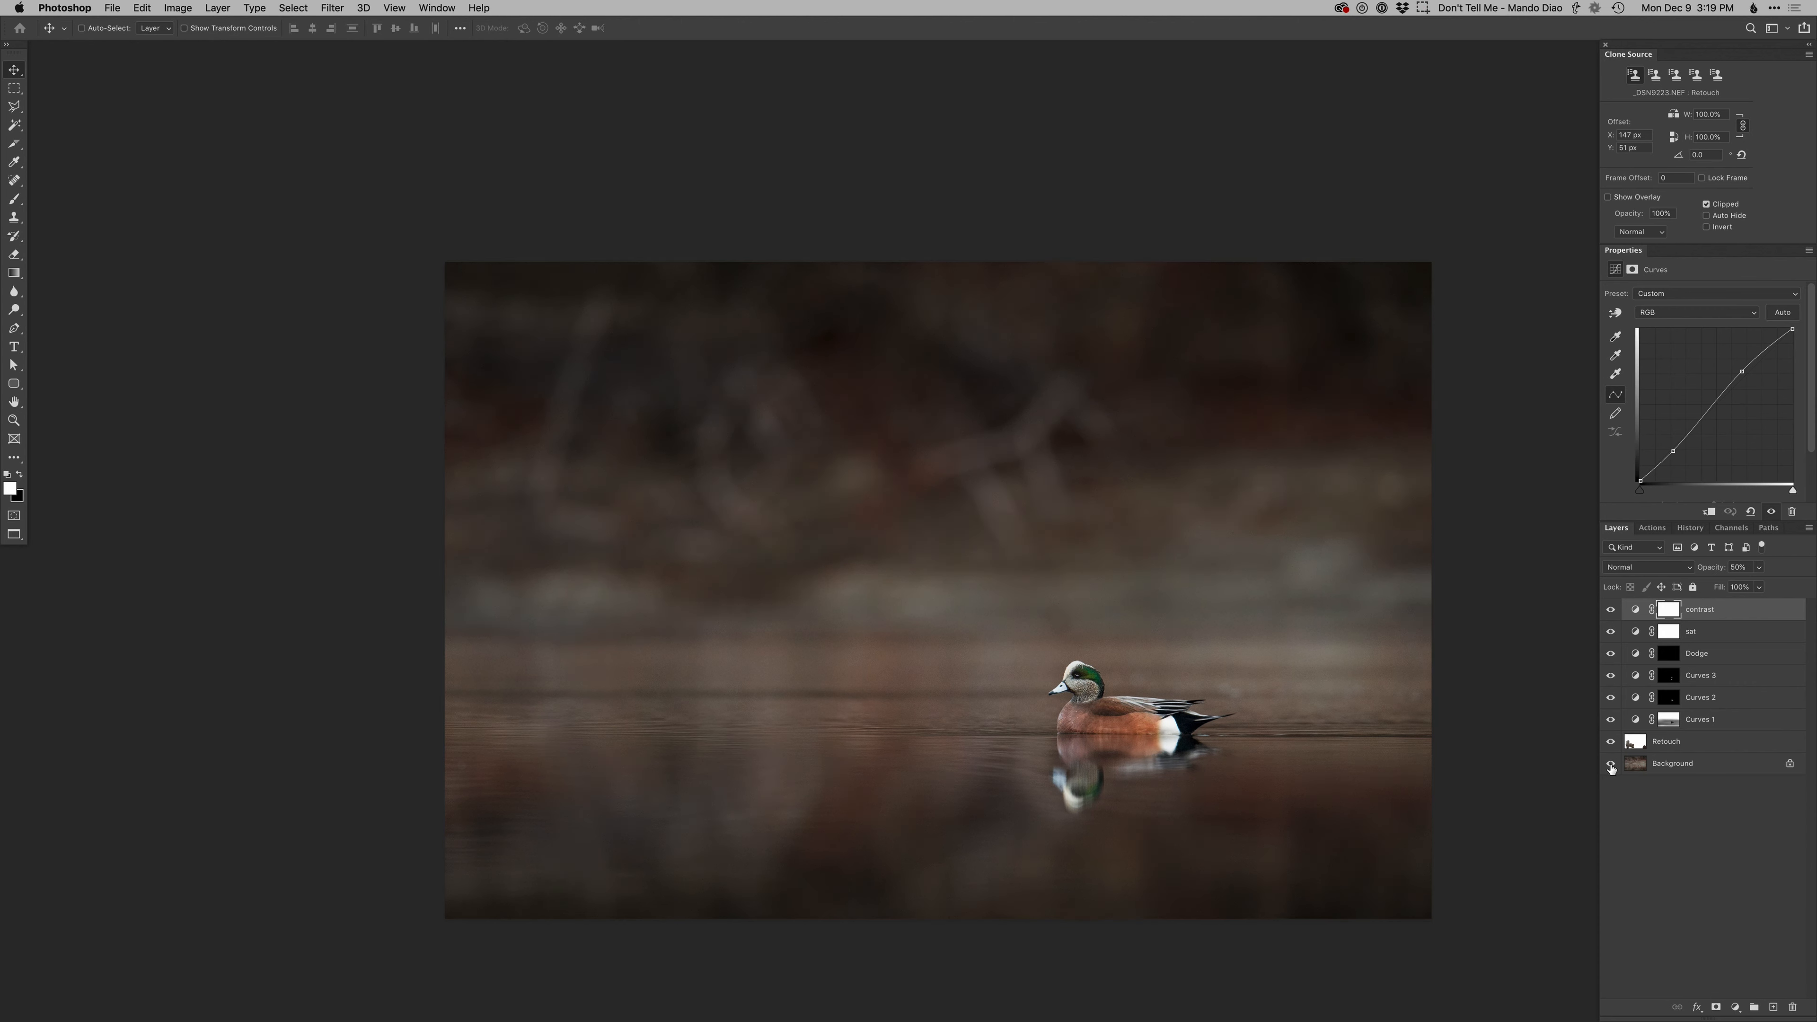
Fit the photo to the window and compare the Background layer alone with the full layered edit
{"action": "key", "text": "super+0"}
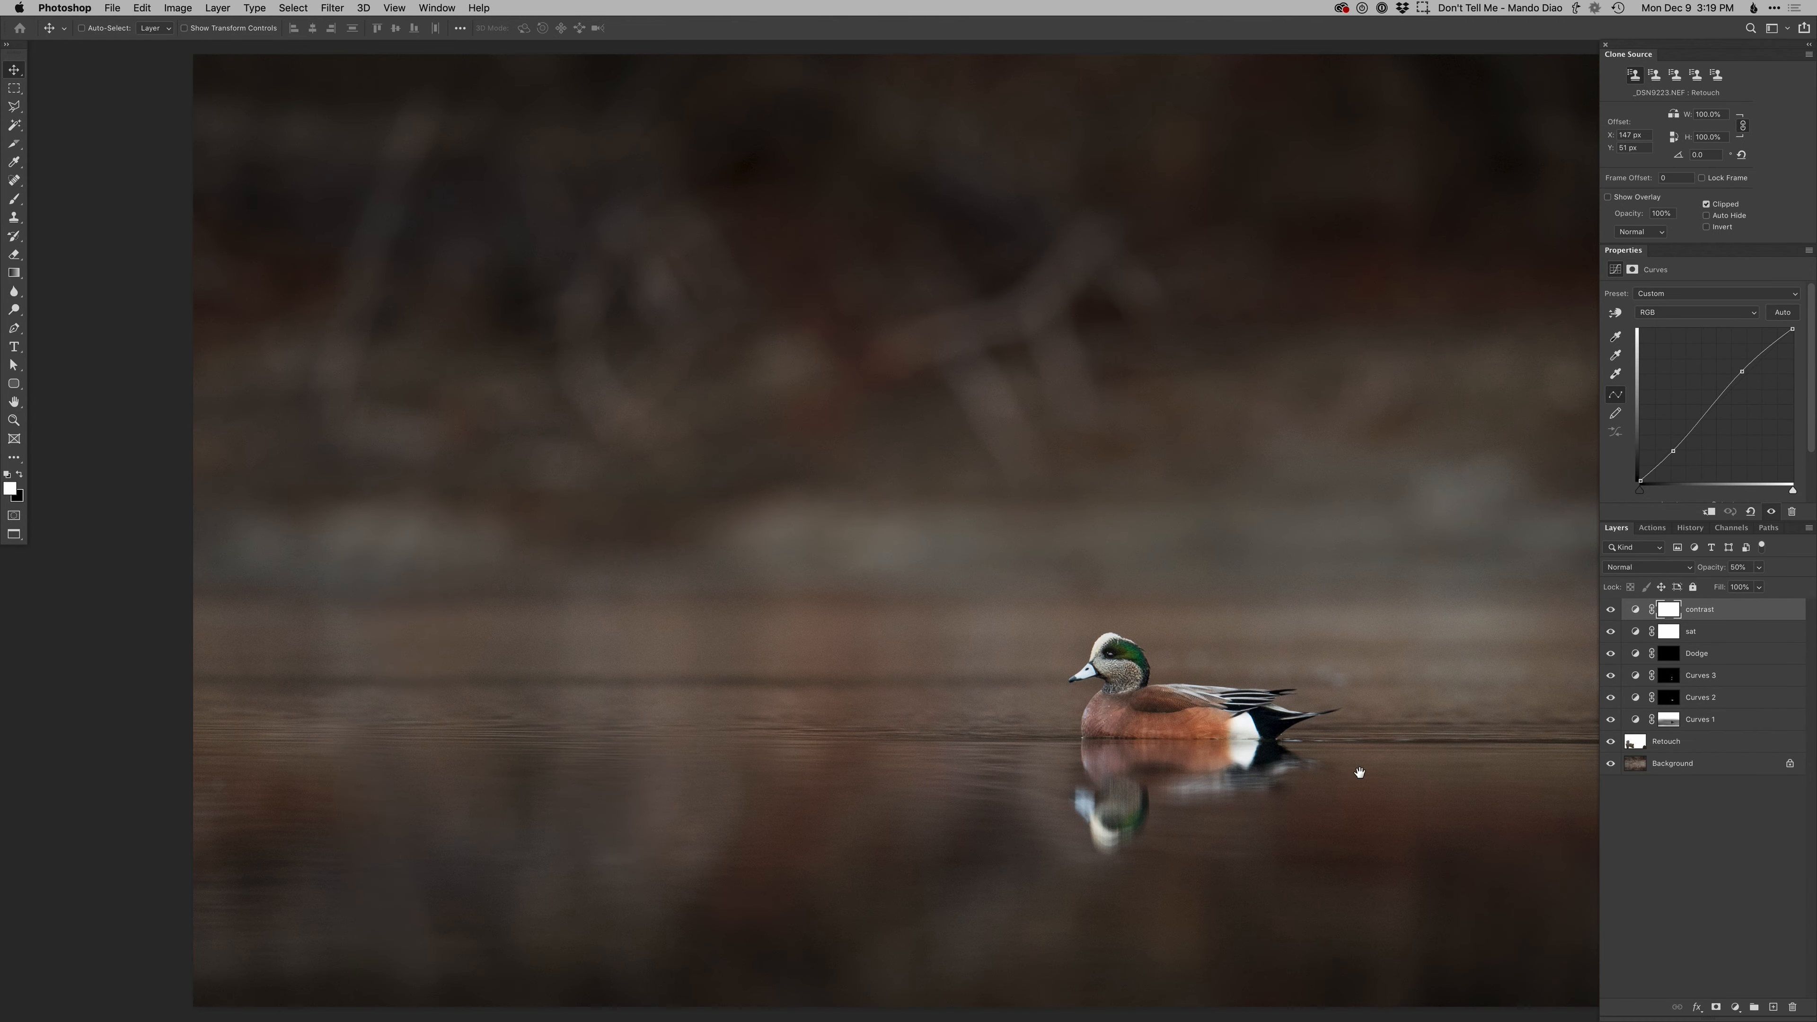
{"action": "left_click", "coordinate": [1612, 764], "text": "alt"}
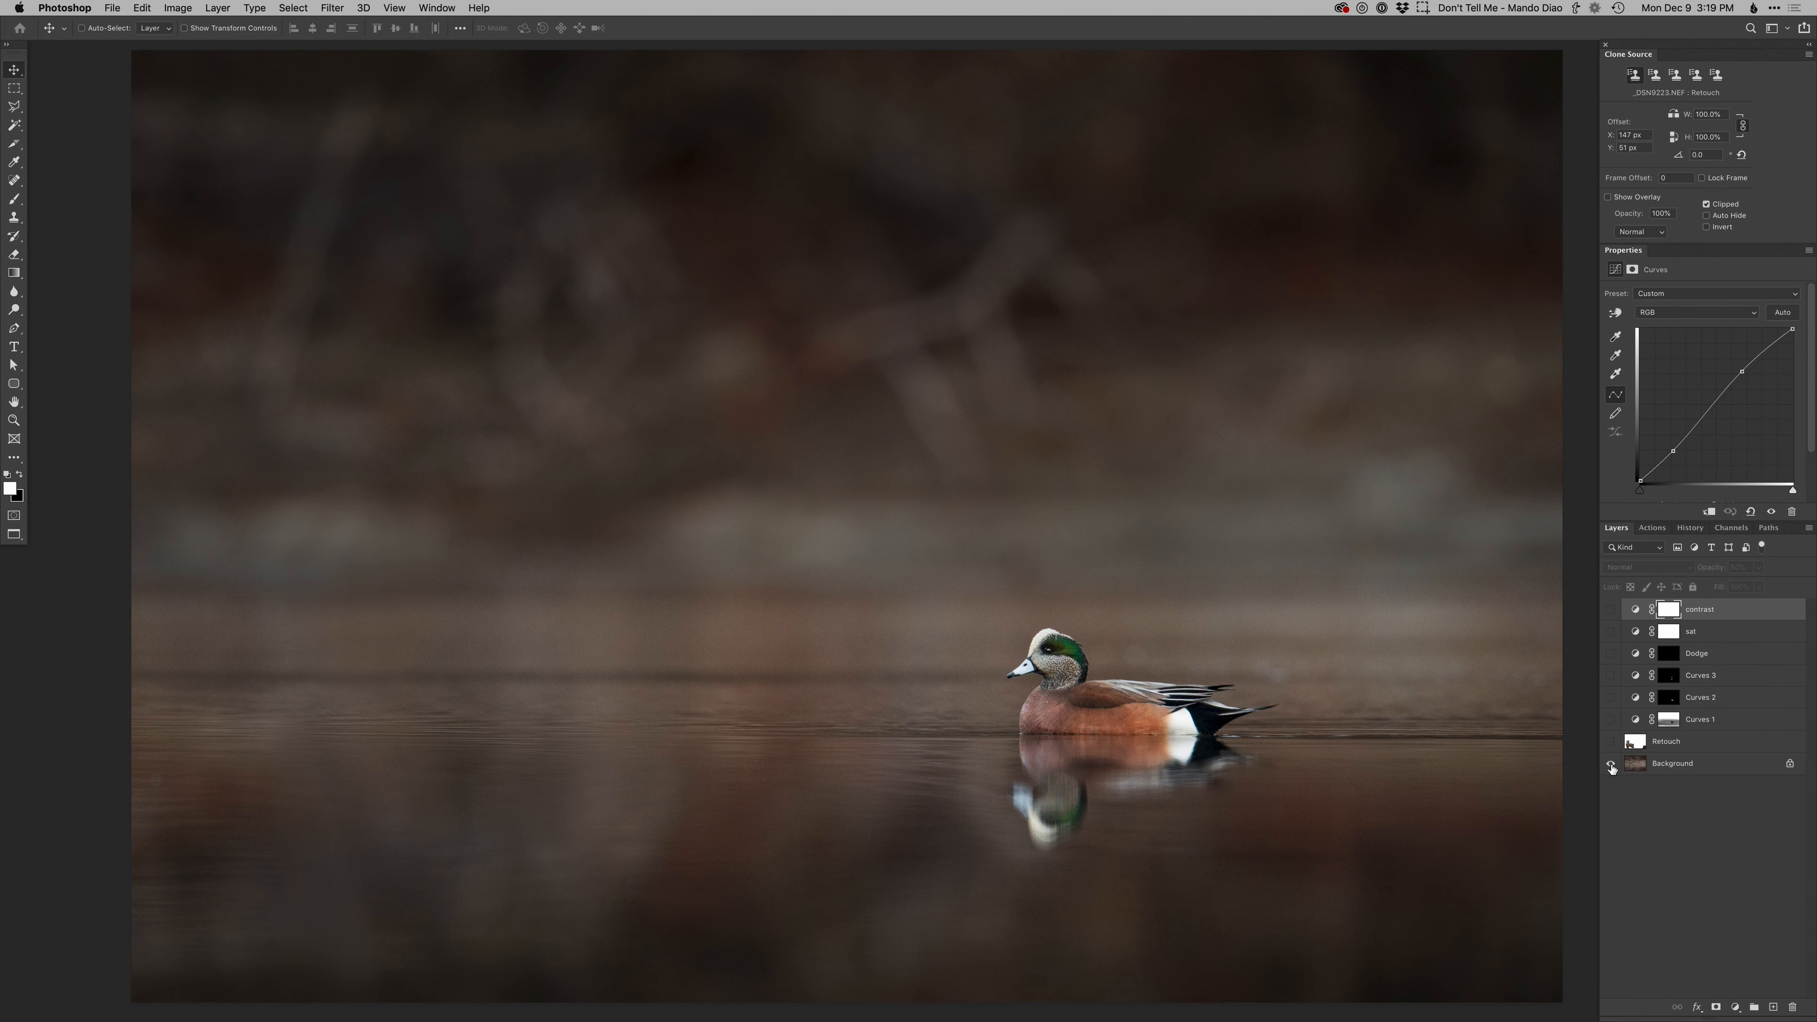
{"action": "left_click", "coordinate": [1610, 765], "text": "alt"}
Switch to Lightroom Classic and compare the finished _DSN9223 PSD with the unedited raw Copy 1 in Survey view
{"action": "key", "text": "super+Tab"}
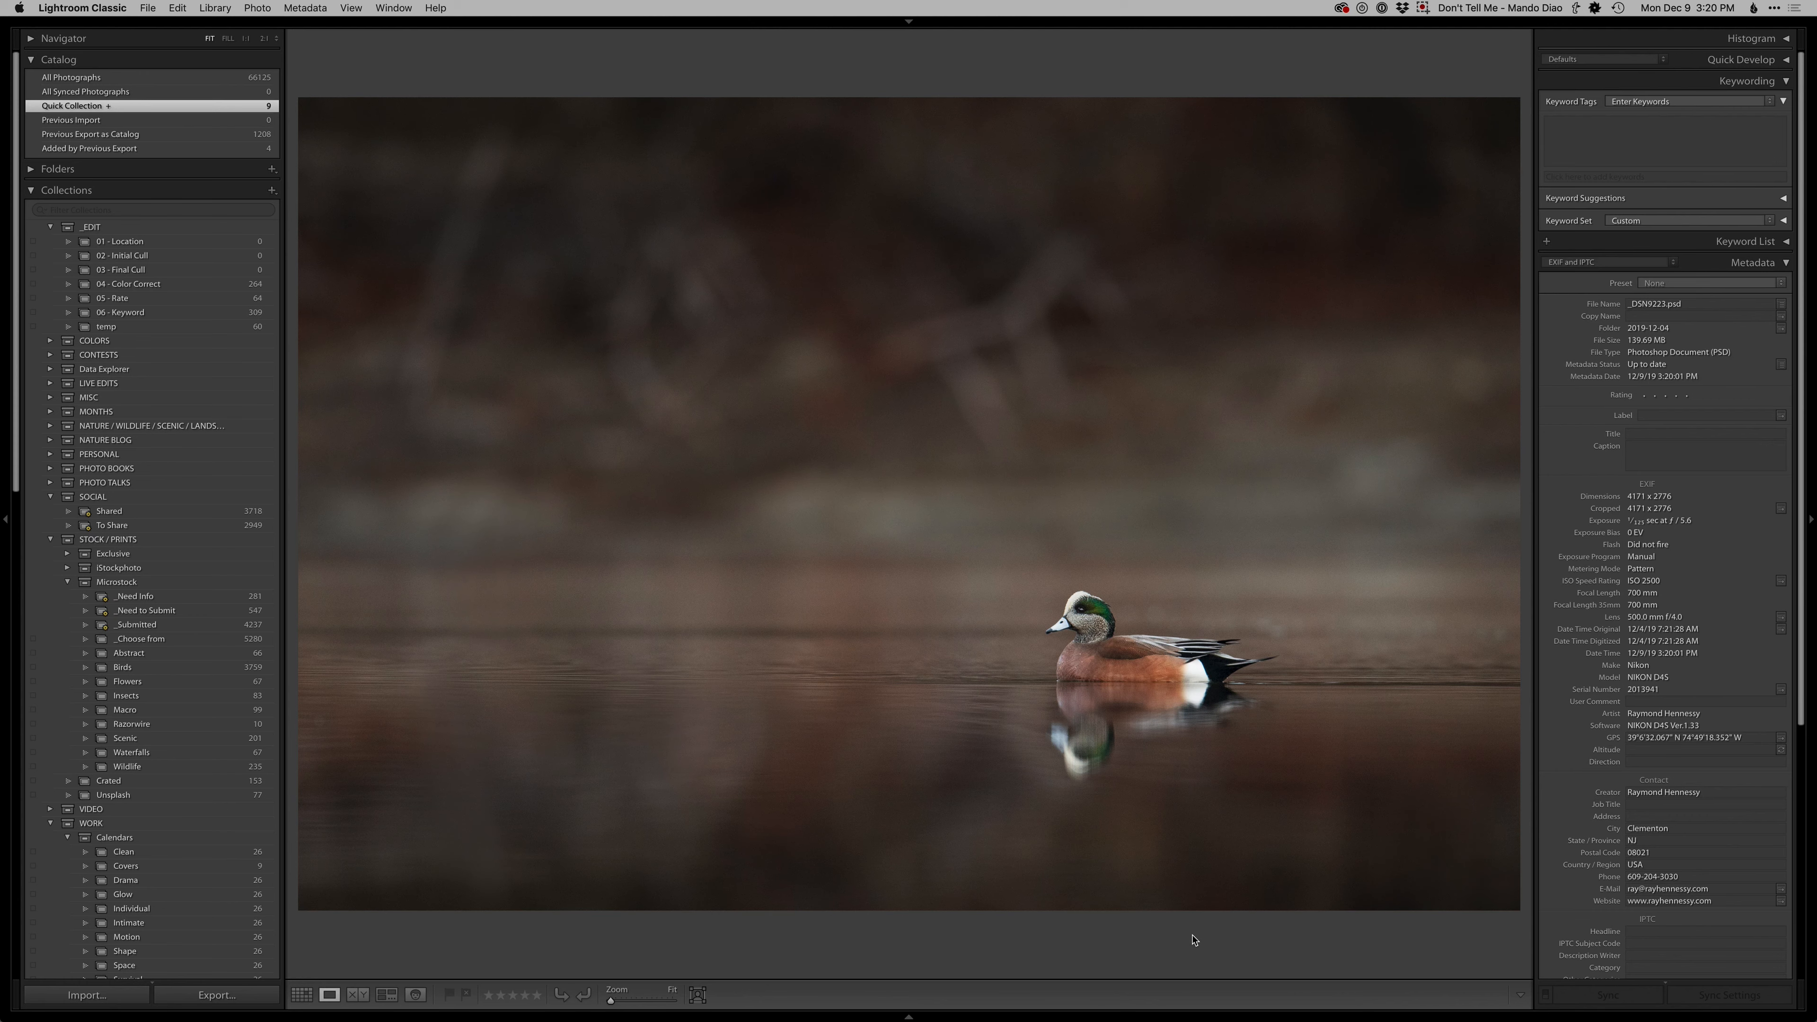
{"action": "key", "text": "Left"}
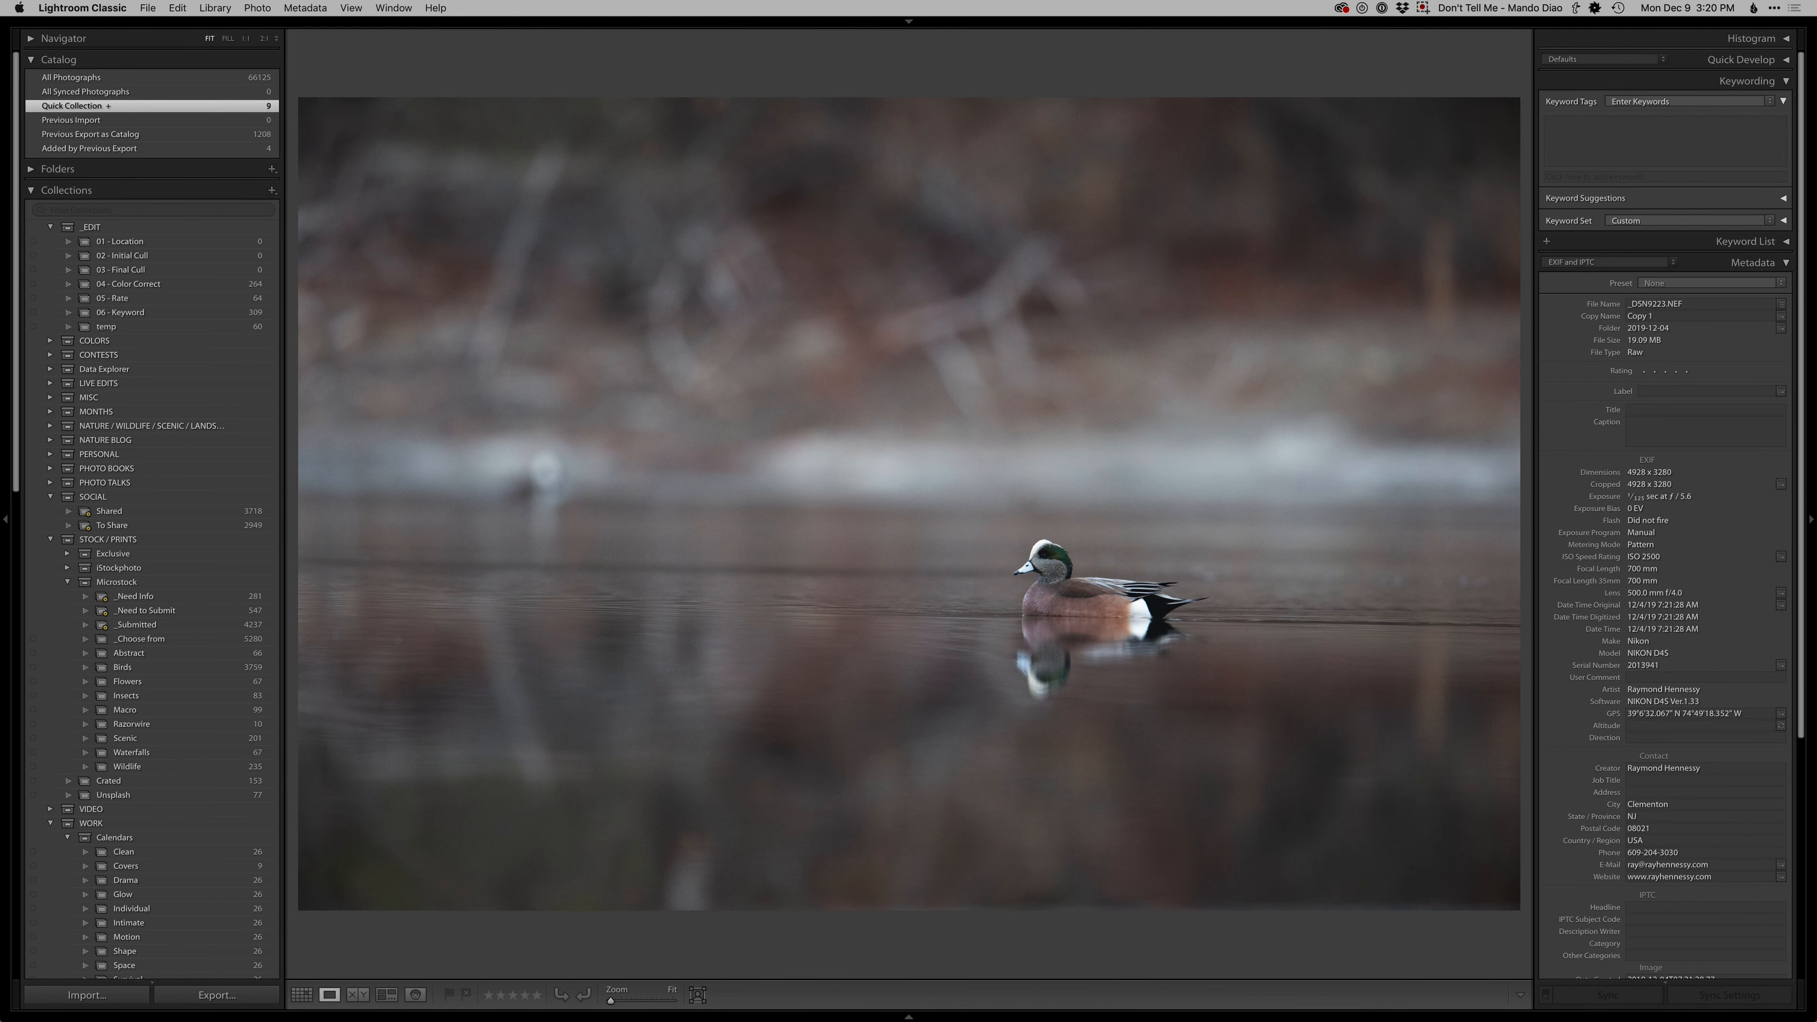
{"action": "key", "text": "g"}
{"action": "left_click", "coordinate": [906, 184], "text": "super"}
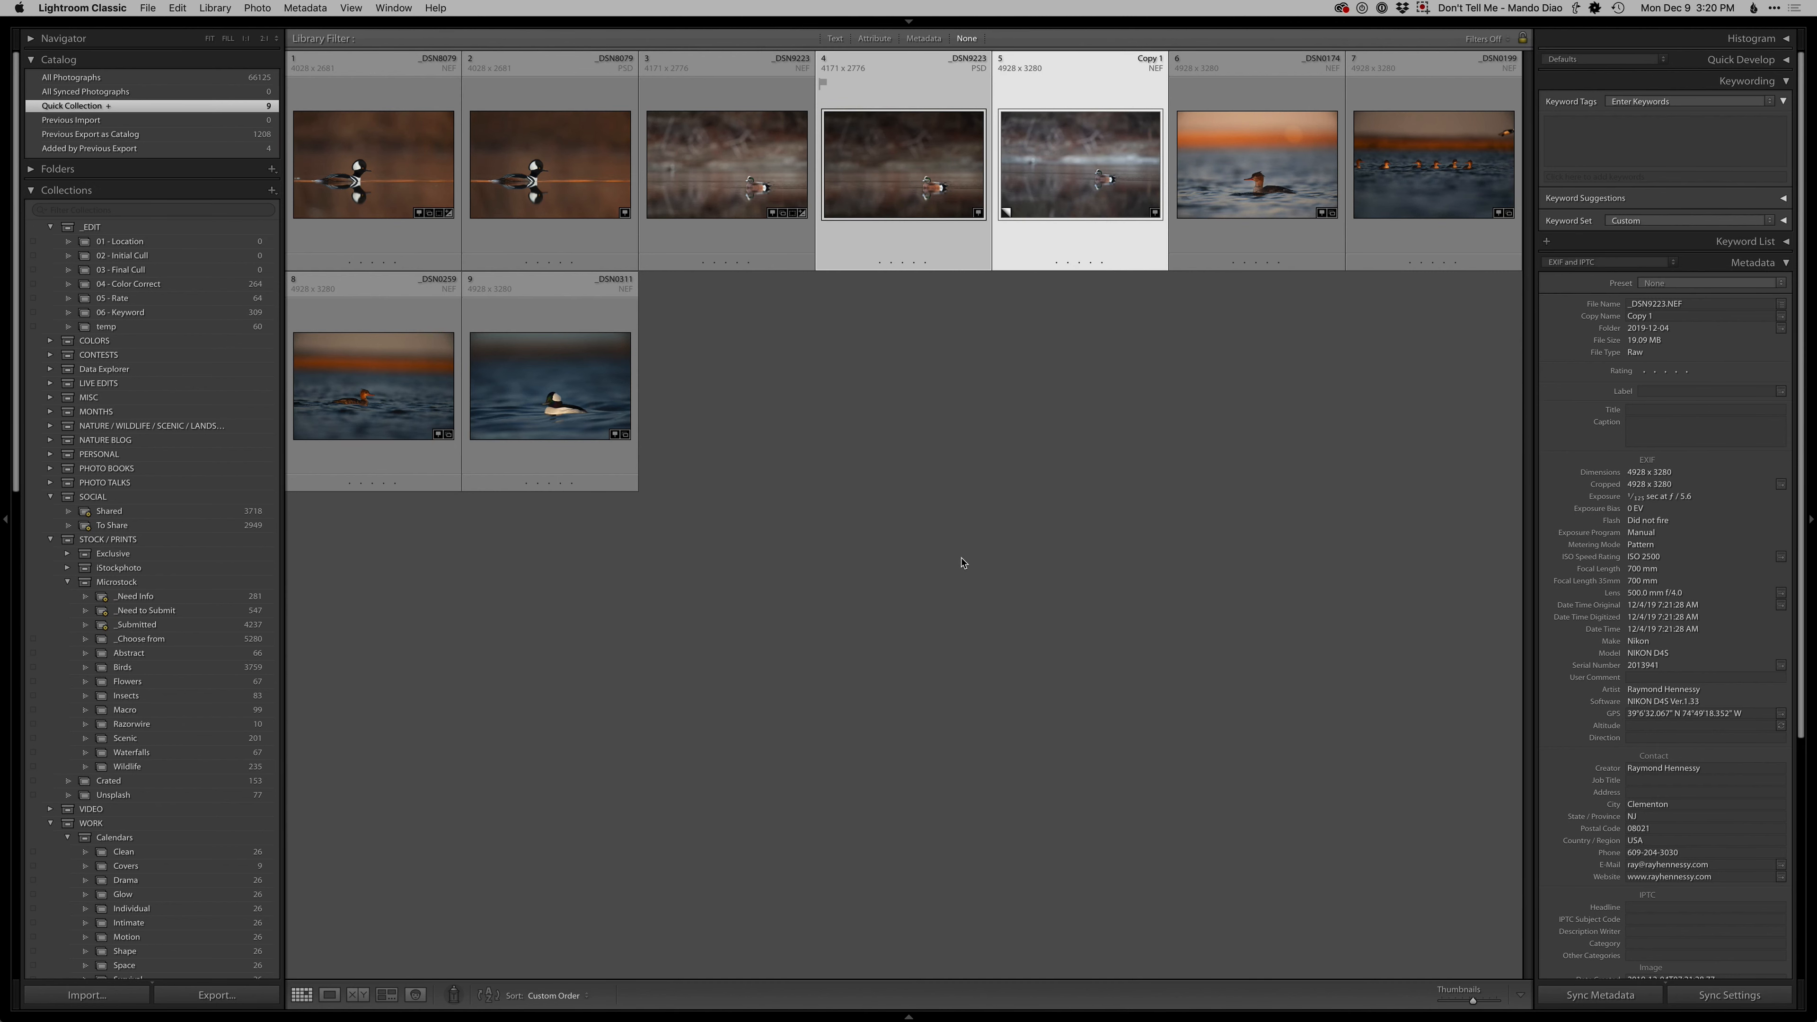
{"action": "key", "text": "c"}
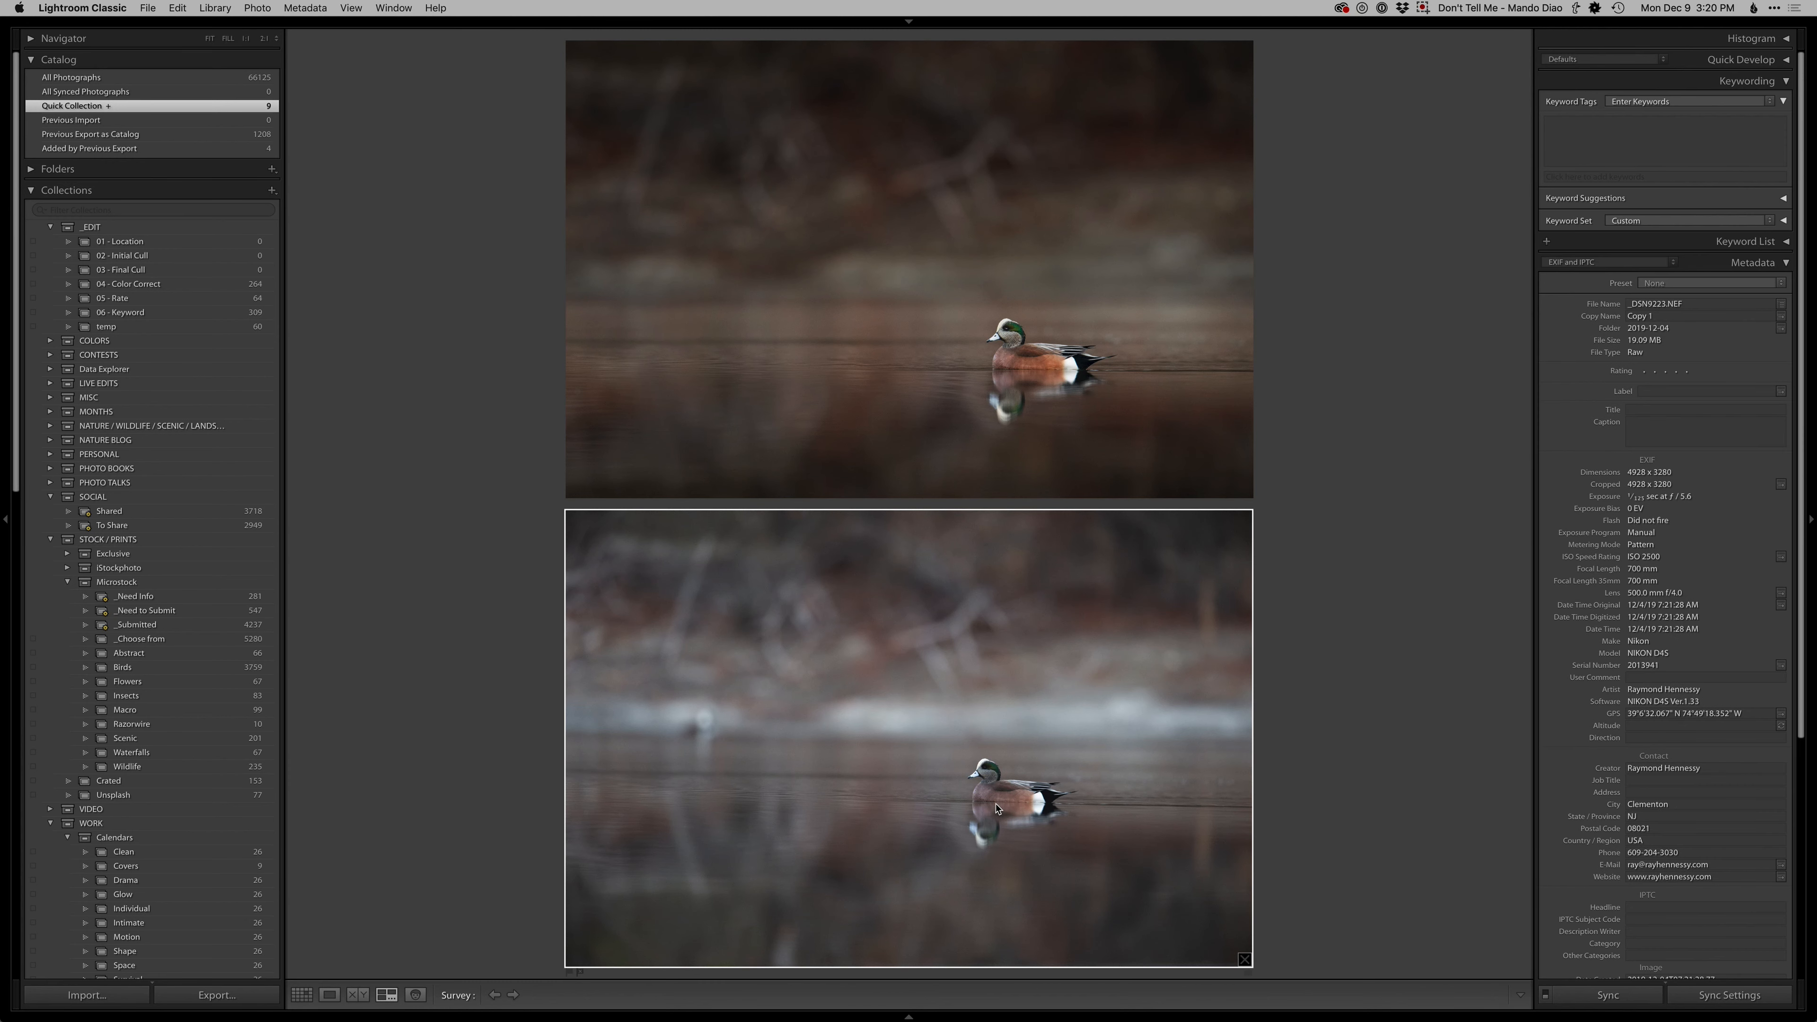
{"action": "left_click", "coordinate": [1198, 412]}
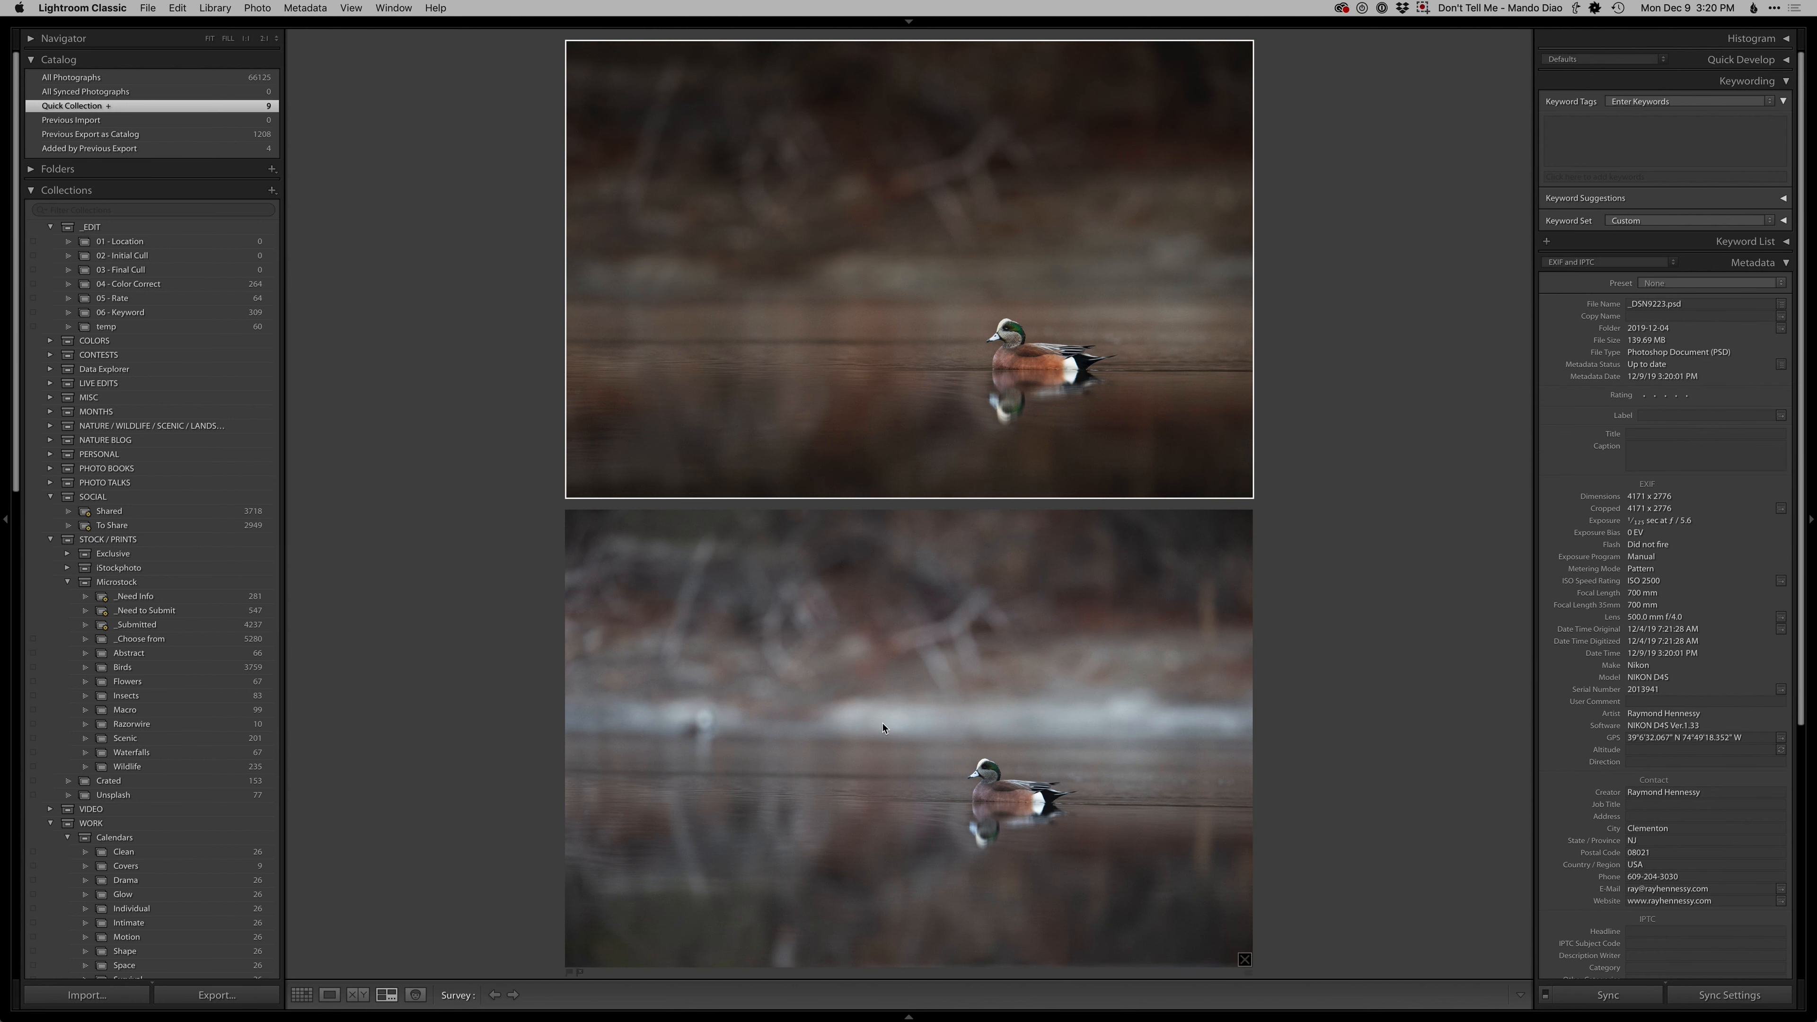
{"action": "key", "text": "l"}
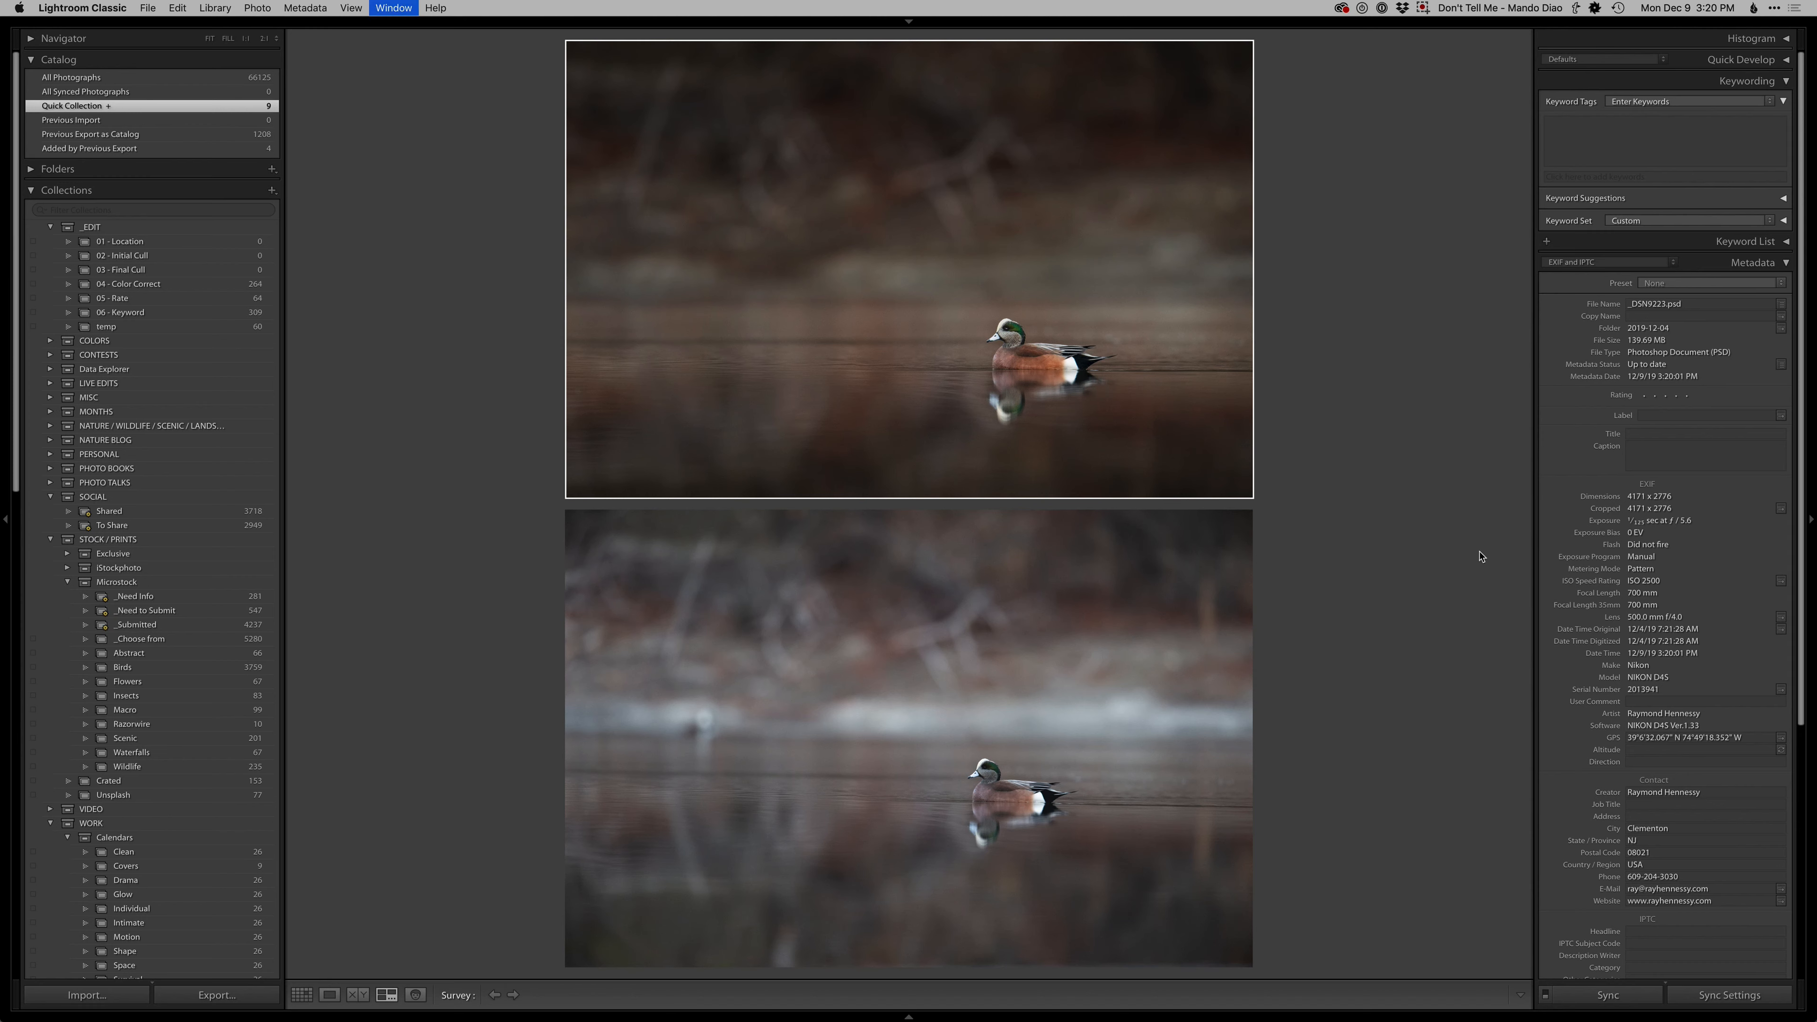